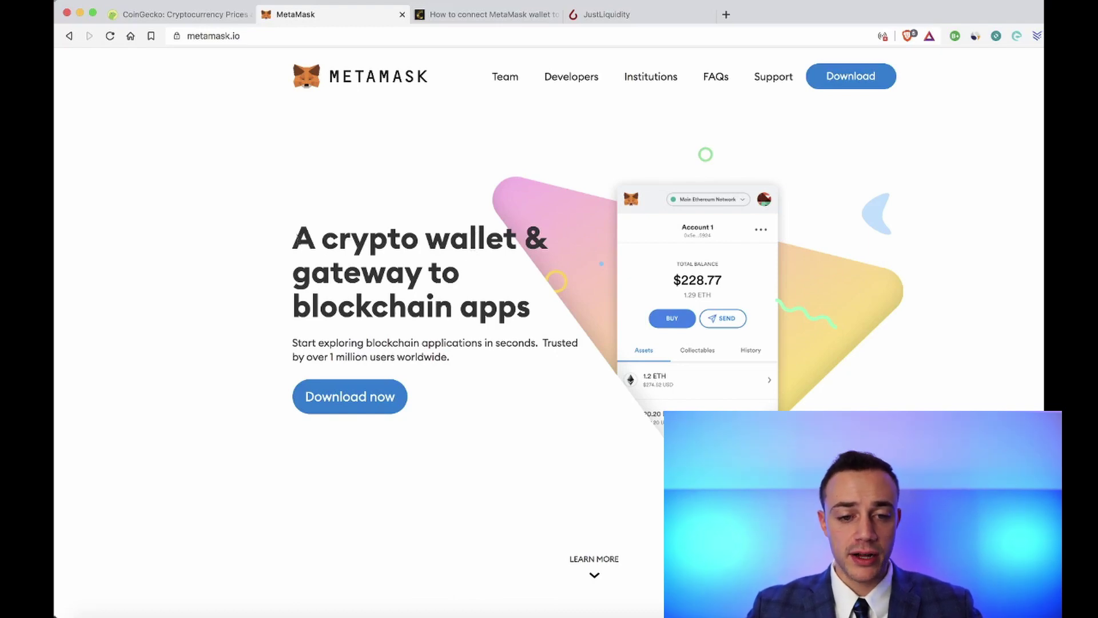
Highlight the crypto-wallet headline on the MetaMask homepage, then go to the Download page.
{"action": "mouse_move", "coordinate": [294, 239]}
{"action": "left_mouse_down"}
{"action": "mouse_move", "coordinate": [403, 287]}
{"action": "mouse_move", "coordinate": [537, 318]}
{"action": "left_mouse_up"}
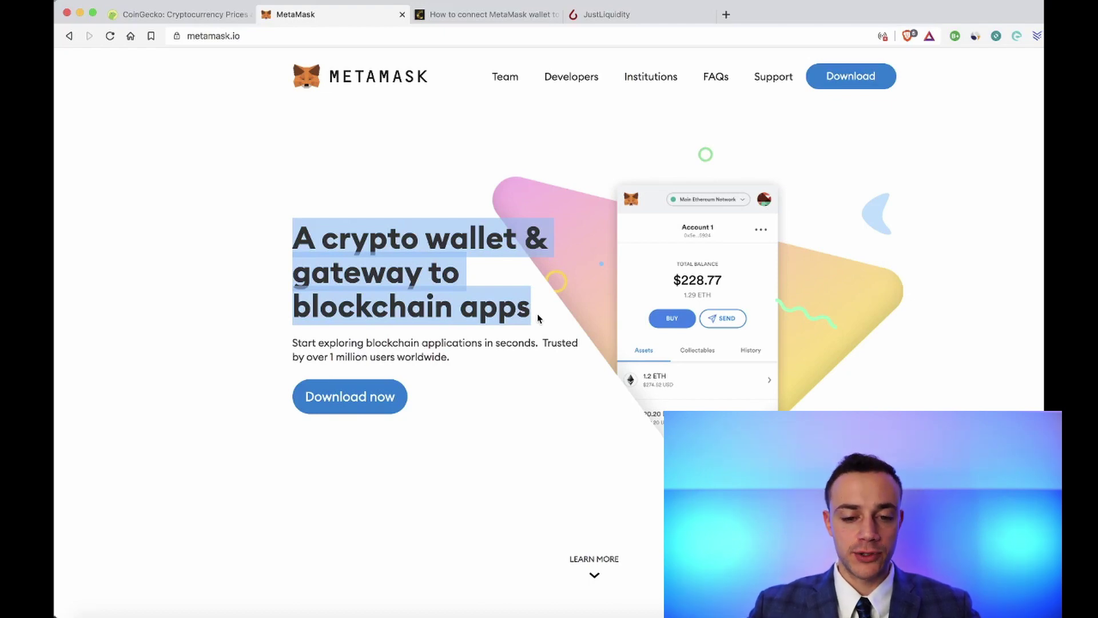
{"action": "left_click", "coordinate": [528, 318]}
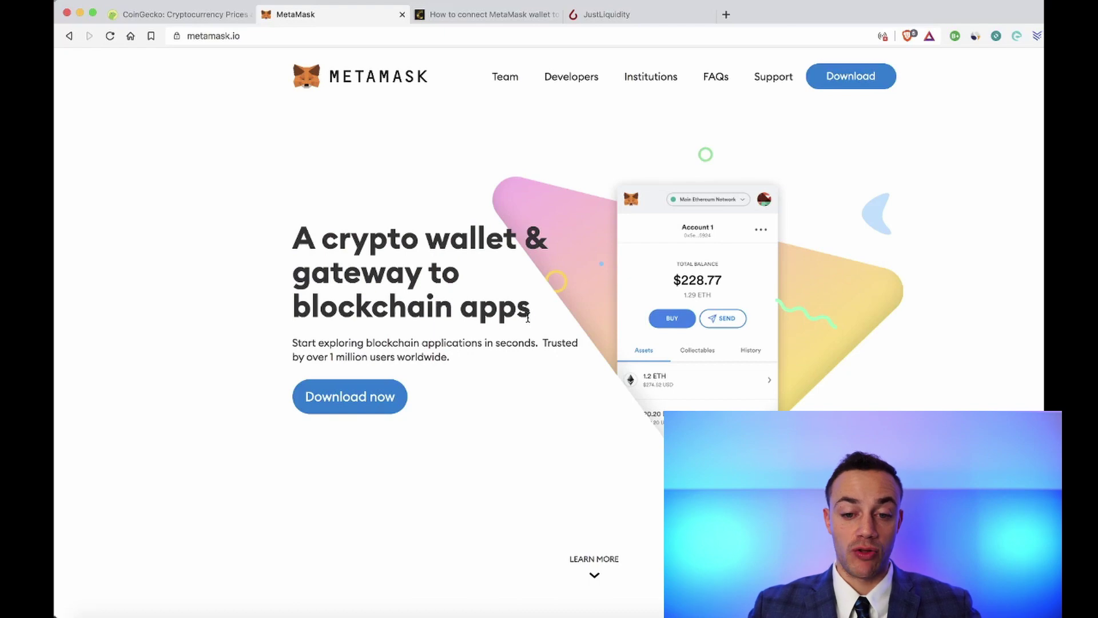
{"action": "left_click_drag", "start_coordinate": [528, 318], "coordinate": [348, 262]}
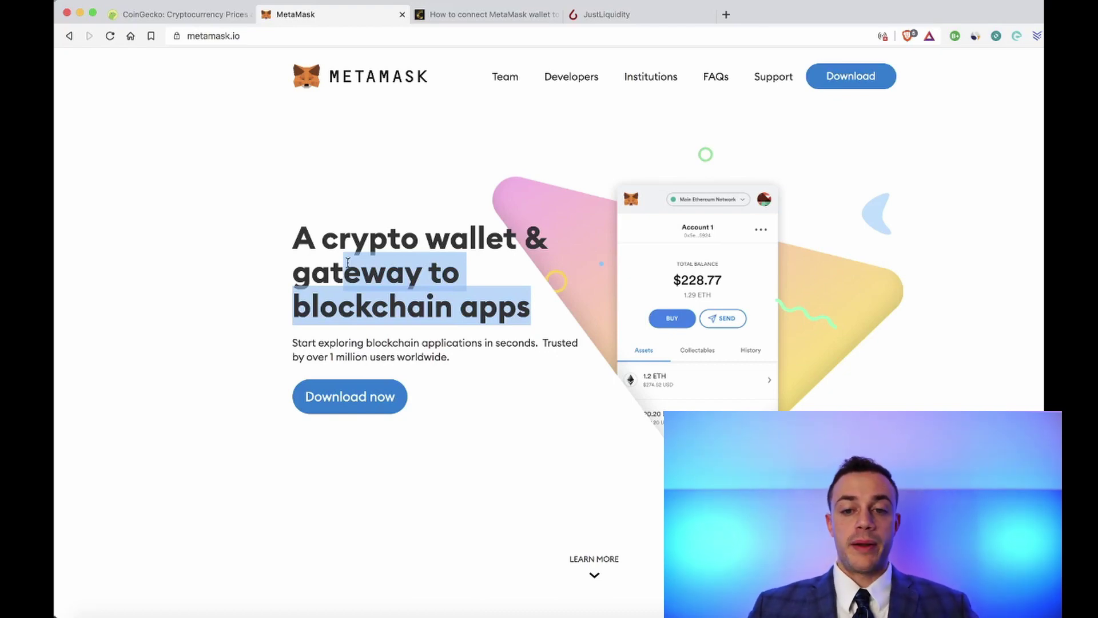
{"action": "left_click", "coordinate": [853, 87]}
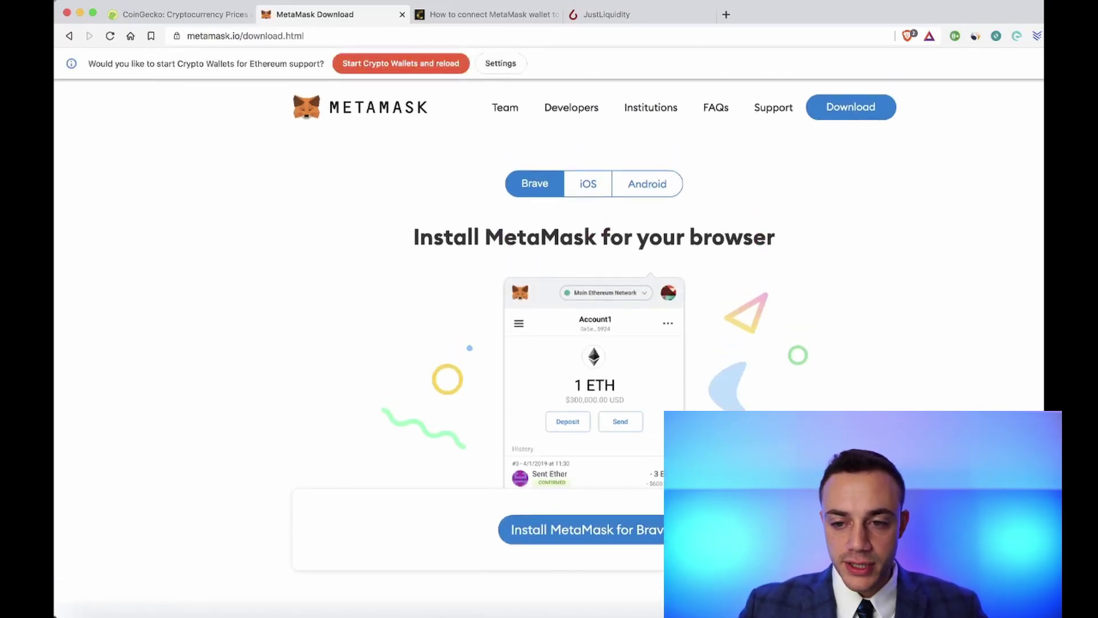
Dismiss the Brave wallet prompt and compare the Brave, iOS and Android install options.
{"action": "left_click", "coordinate": [1035, 63]}
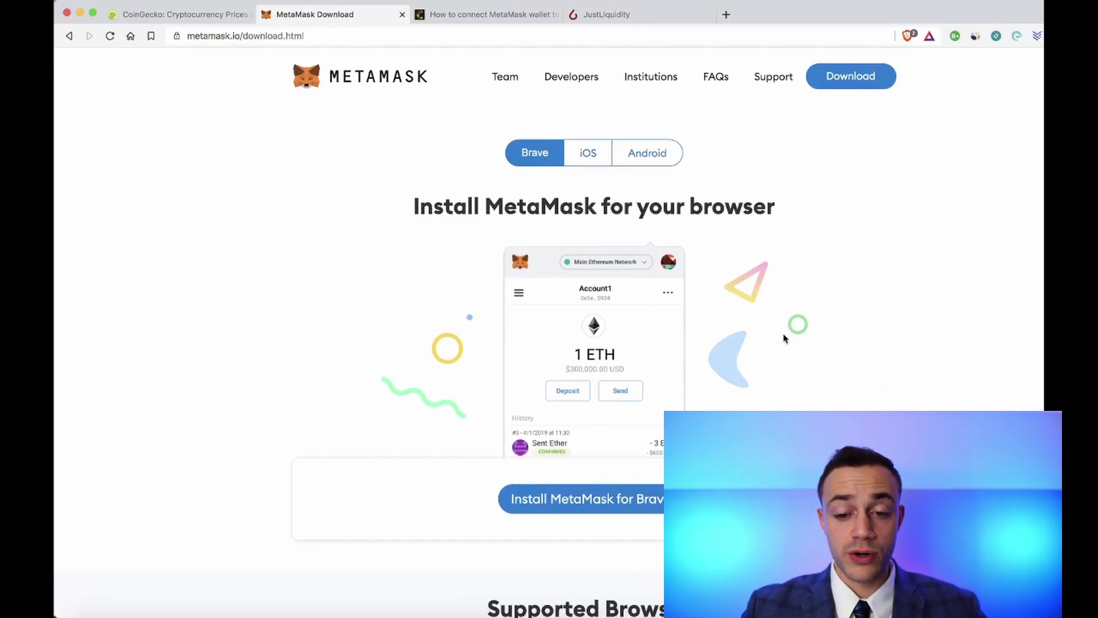
{"action": "scroll", "coordinate": [784, 338], "scroll_direction": "down", "scroll_amount": 3}
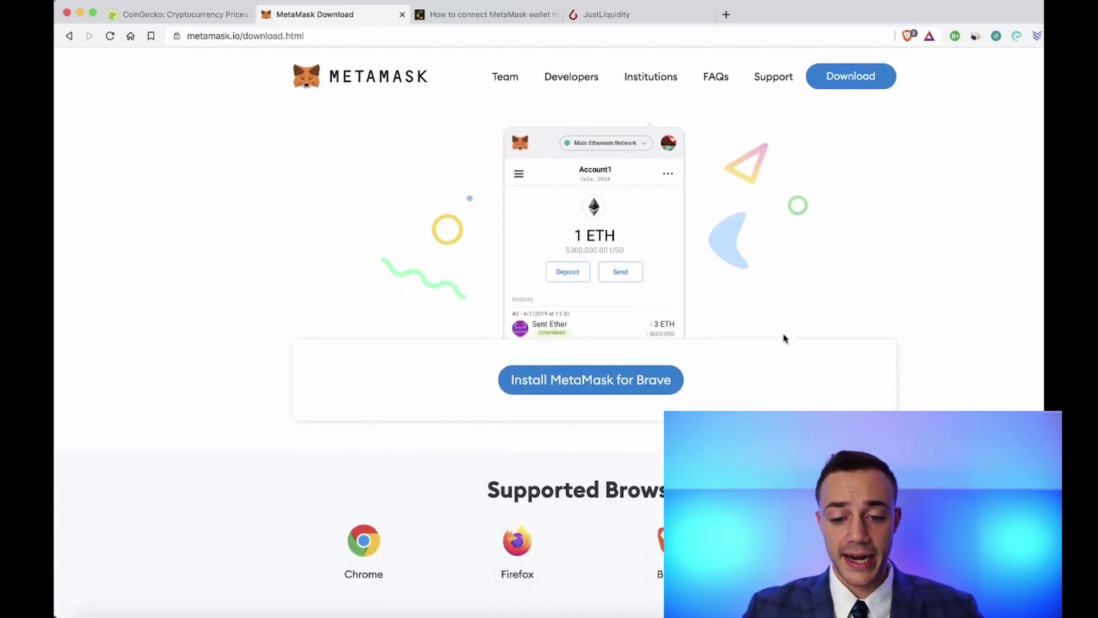
{"action": "scroll", "coordinate": [784, 338], "scroll_direction": "up", "scroll_amount": 3}
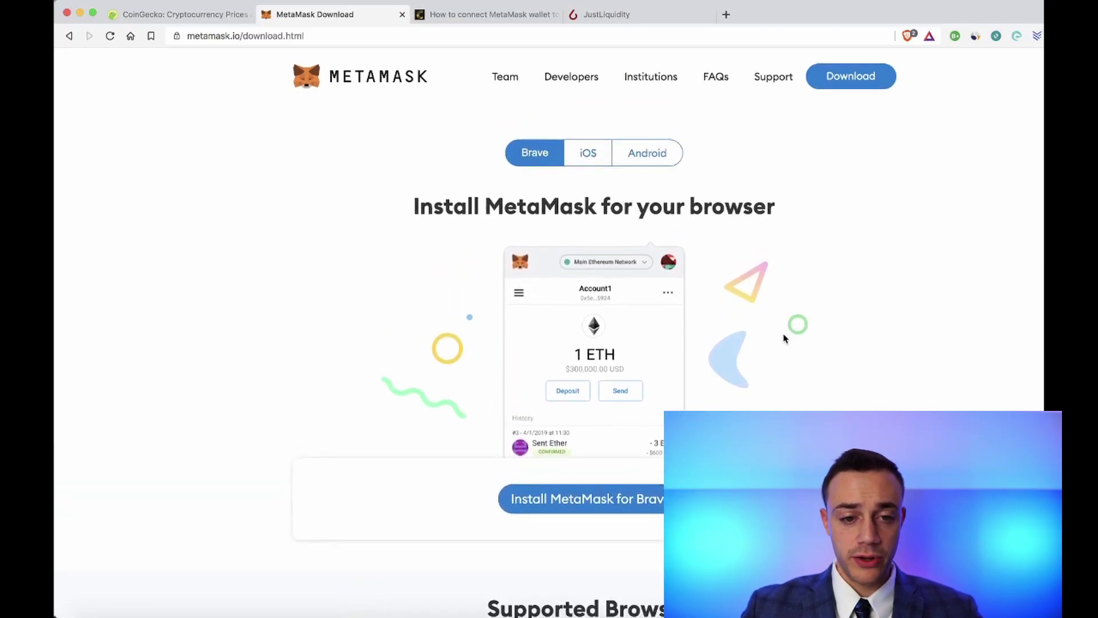
{"action": "scroll", "coordinate": [784, 339], "scroll_direction": "down", "scroll_amount": 2}
{"action": "scroll", "coordinate": [784, 338], "scroll_direction": "up", "scroll_amount": 2}
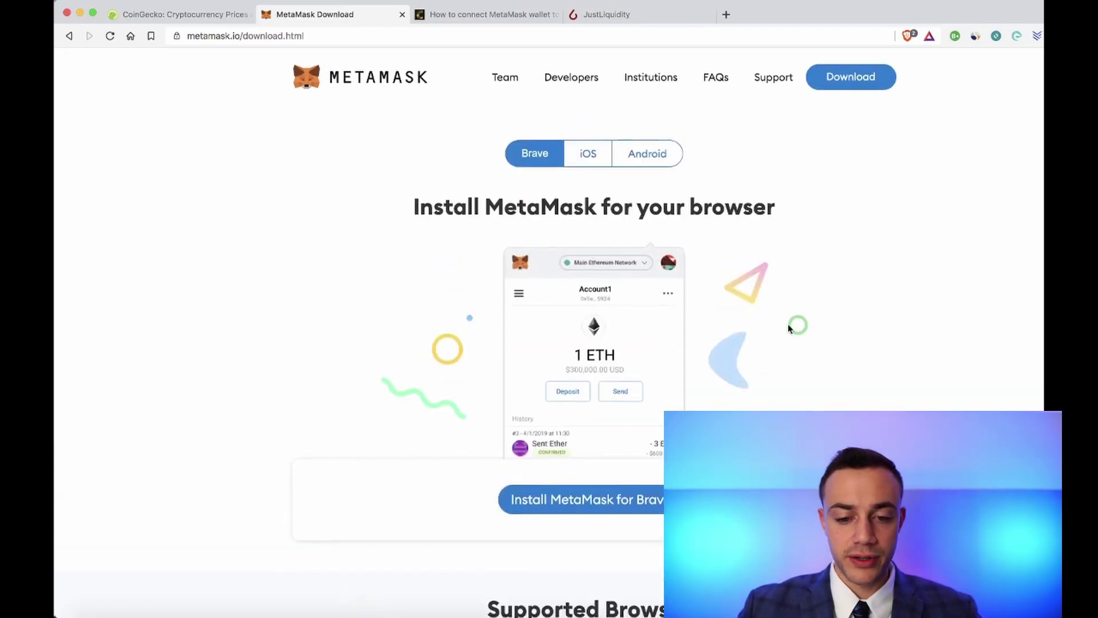
{"action": "left_click", "coordinate": [589, 163]}
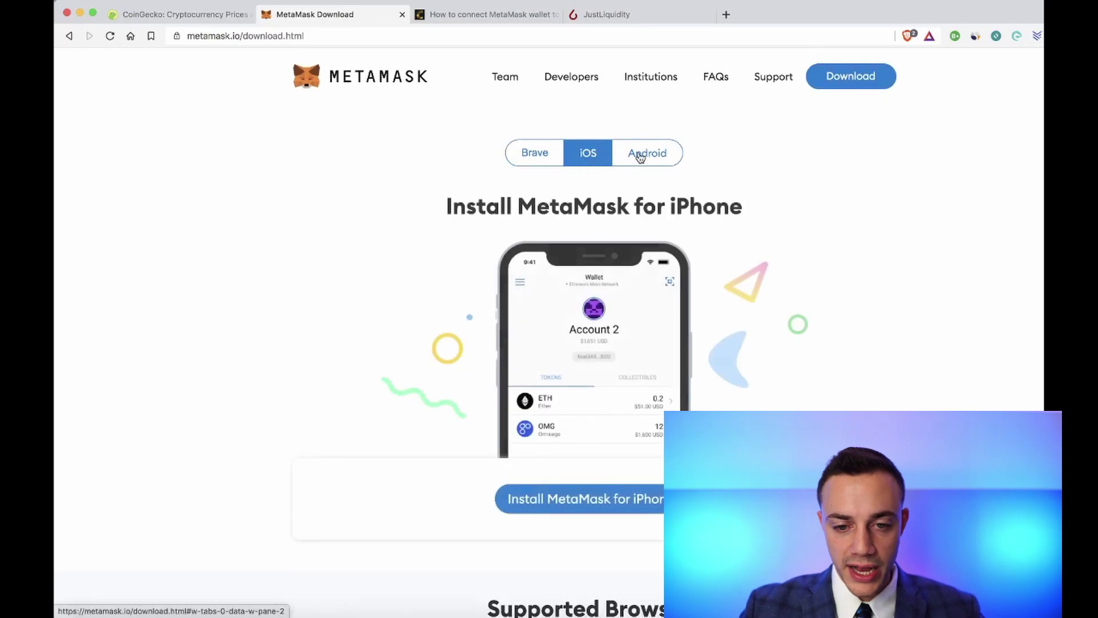
{"action": "left_click", "coordinate": [641, 155]}
{"action": "left_click", "coordinate": [534, 157]}
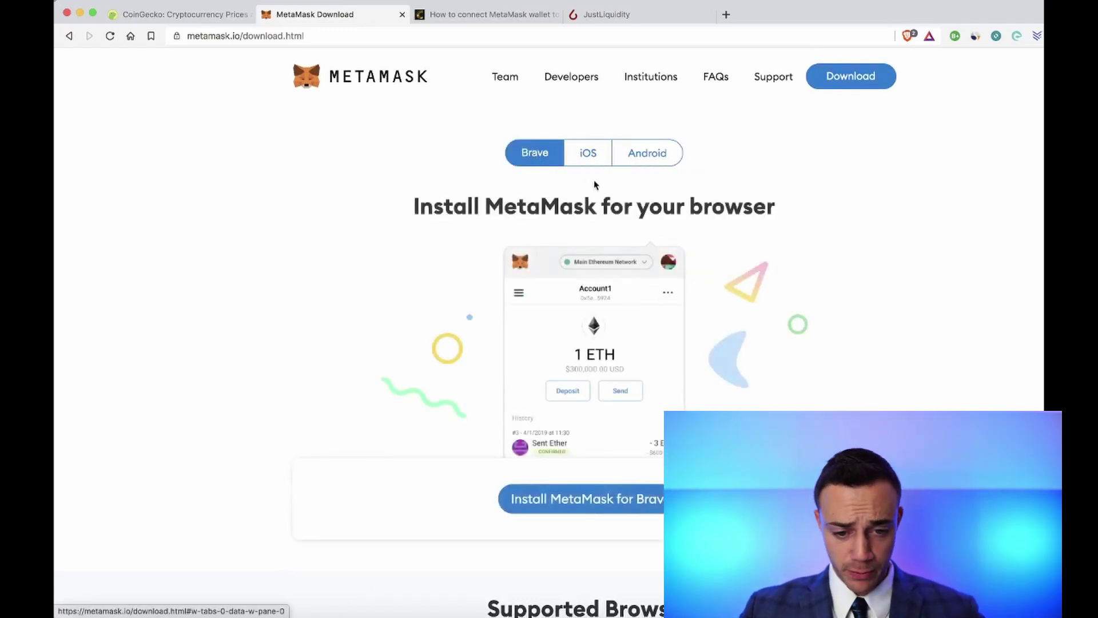
{"action": "scroll", "coordinate": [654, 363], "scroll_direction": "down", "scroll_amount": 3}
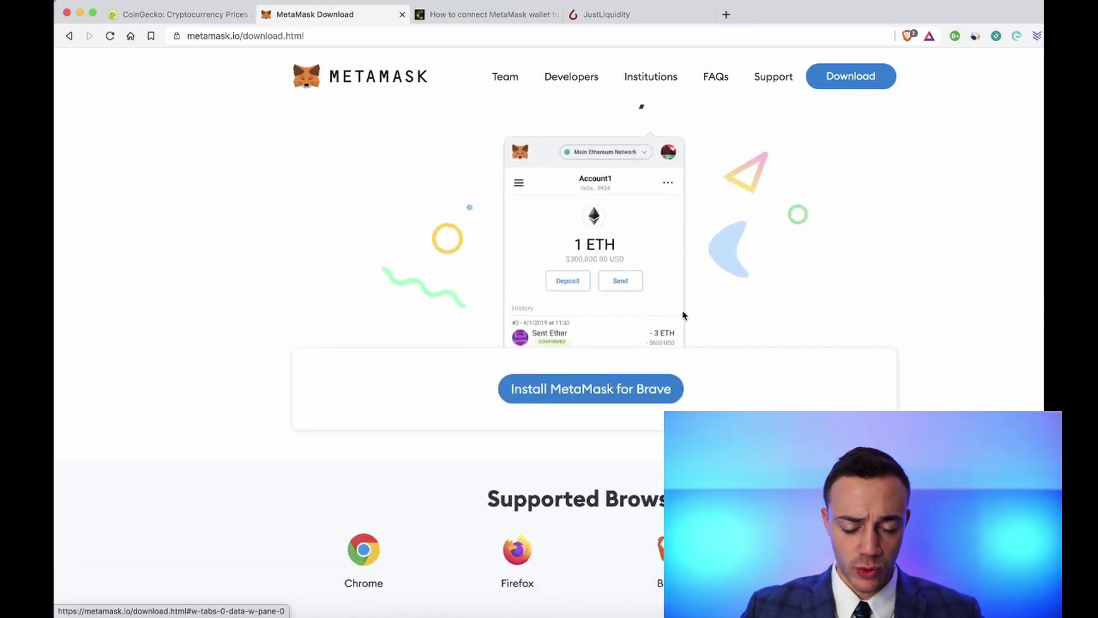
{"action": "scroll", "coordinate": [683, 314], "scroll_direction": "up", "scroll_amount": 3}
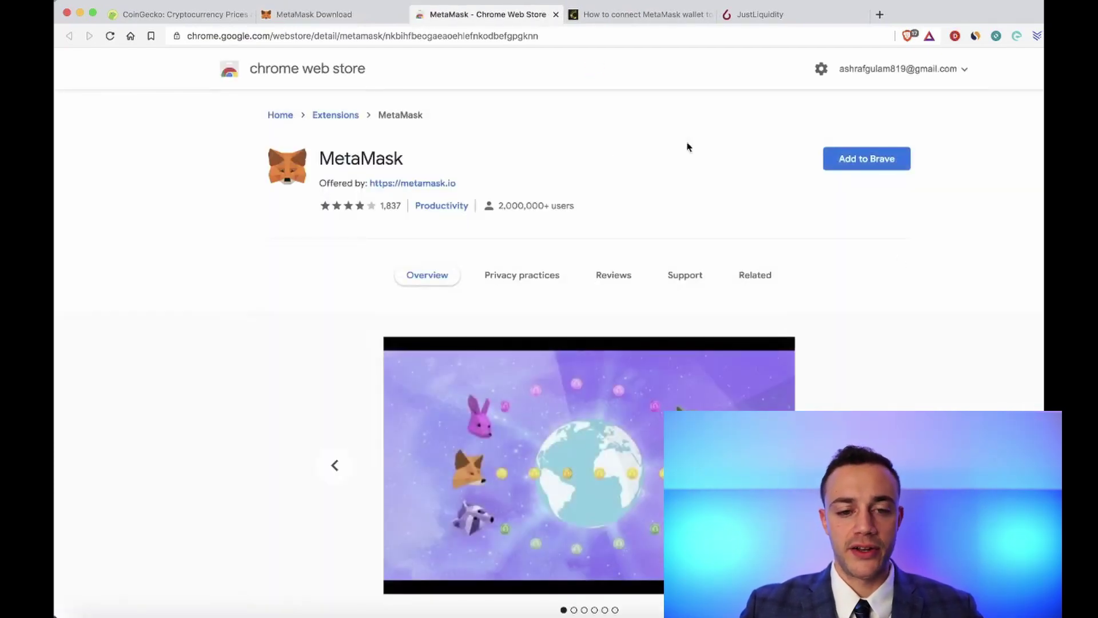
Add the MetaMask extension to Brave and close the Web Store tab.
{"action": "left_click", "coordinate": [841, 163]}
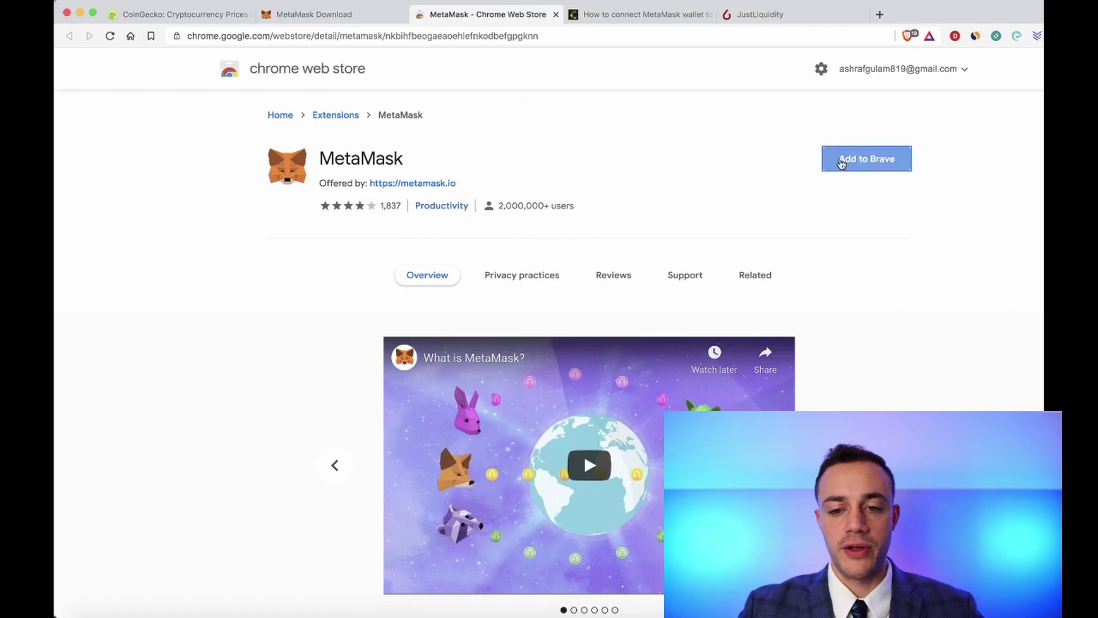
{"action": "left_click", "coordinate": [691, 179]}
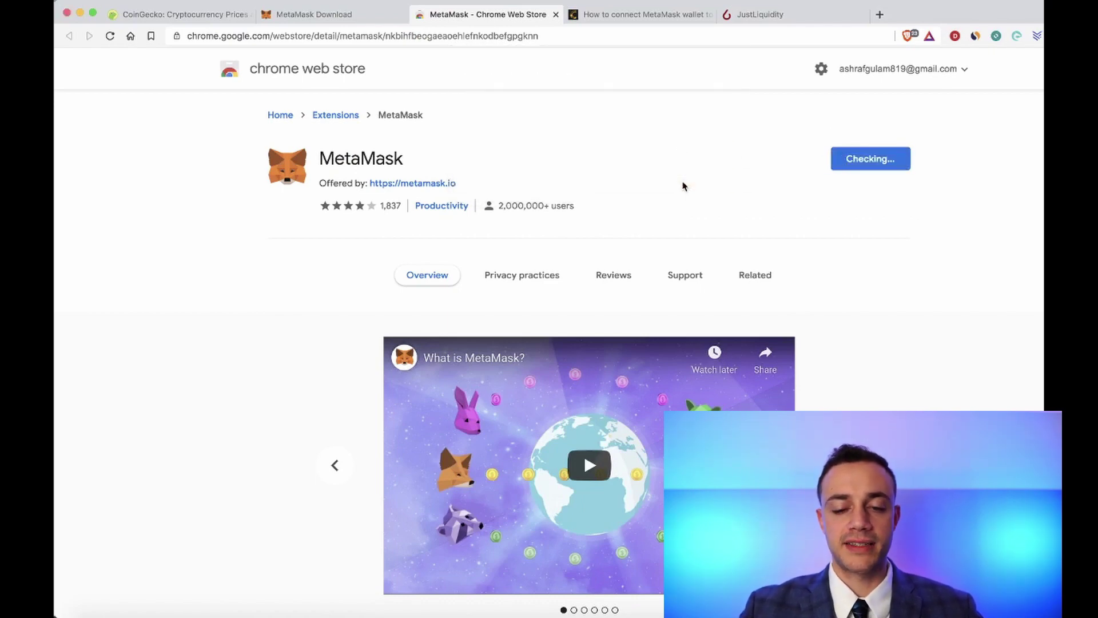
{"action": "left_click", "coordinate": [555, 14]}
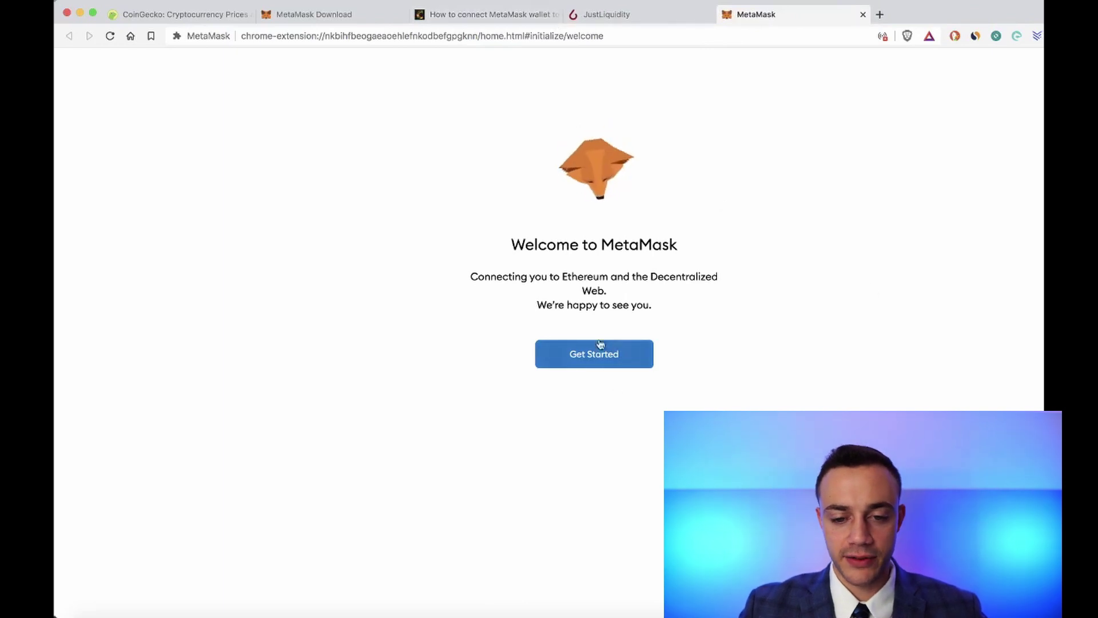
Get started with MetaMask, choose Create a Wallet, and agree to share usage data.
{"action": "left_click", "coordinate": [585, 352]}
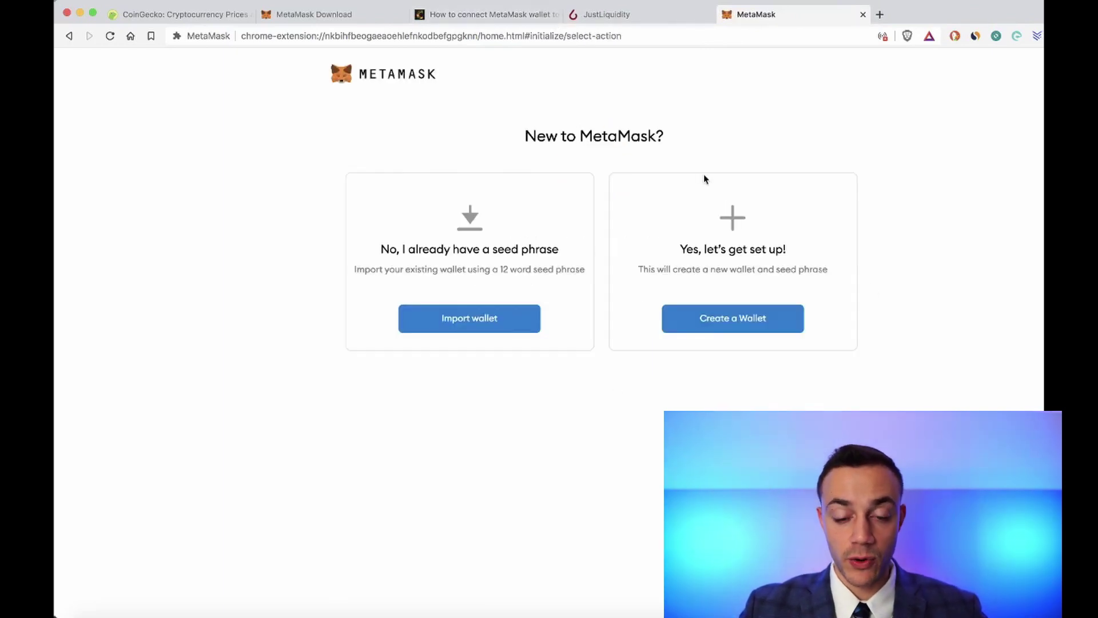
{"action": "left_click", "coordinate": [723, 315]}
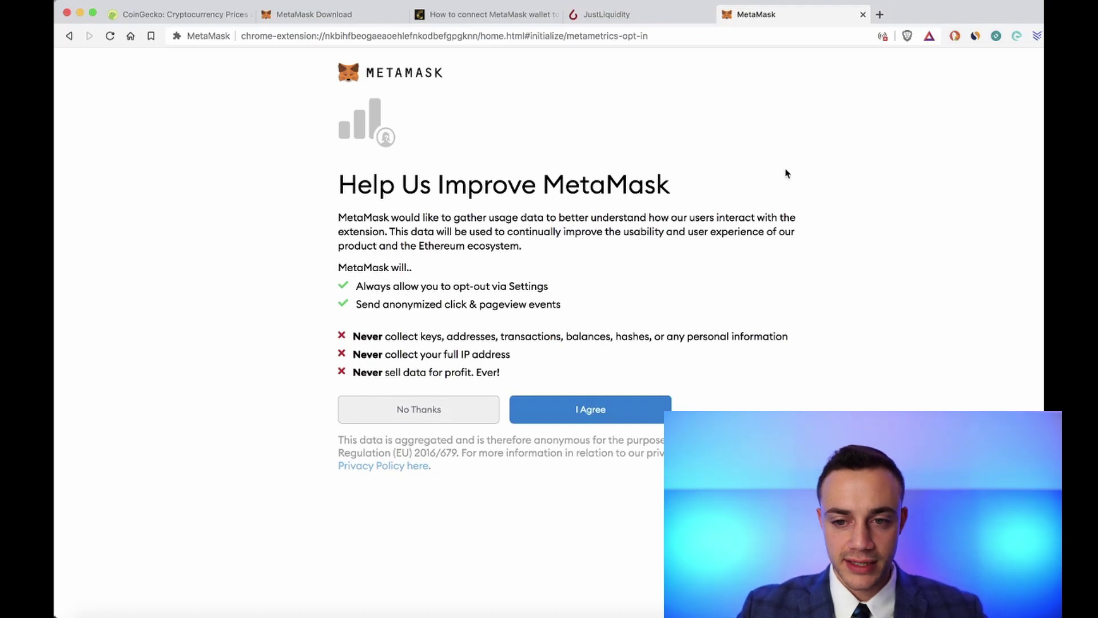
{"action": "left_click", "coordinate": [575, 408]}
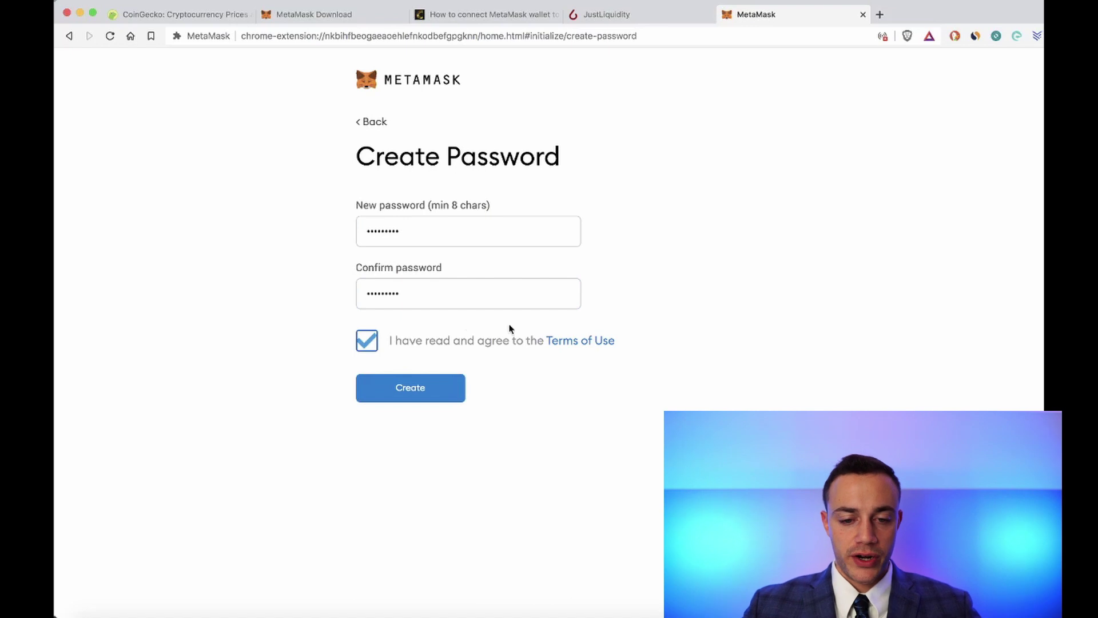
Create the wallet with the entered password and reveal the secret backup words.
{"action": "left_click", "coordinate": [417, 389]}
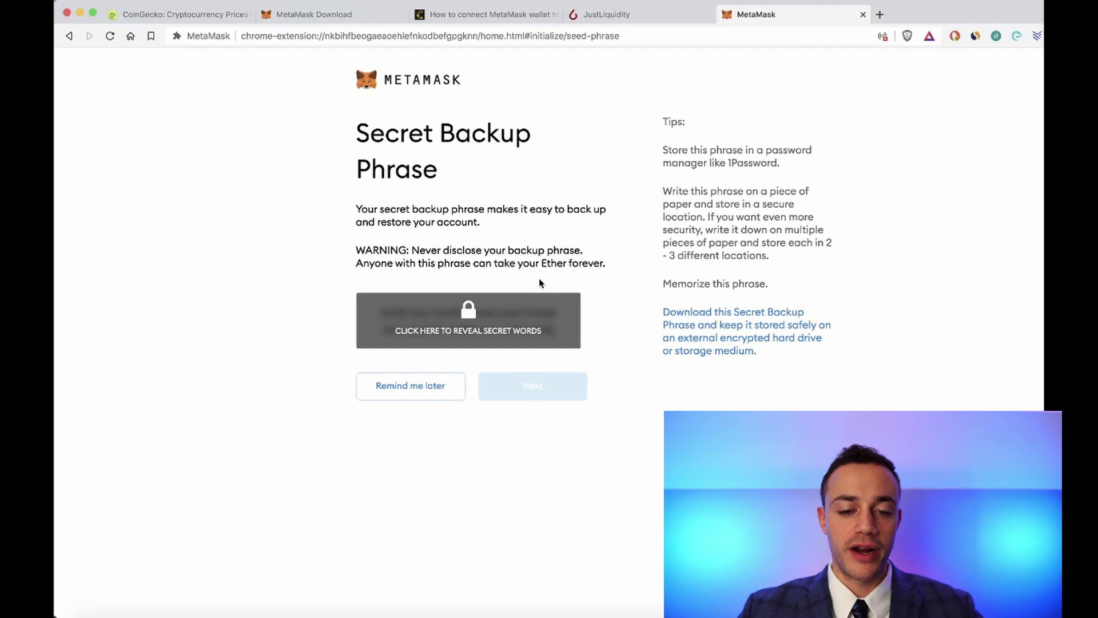
{"action": "left_click", "coordinate": [566, 318]}
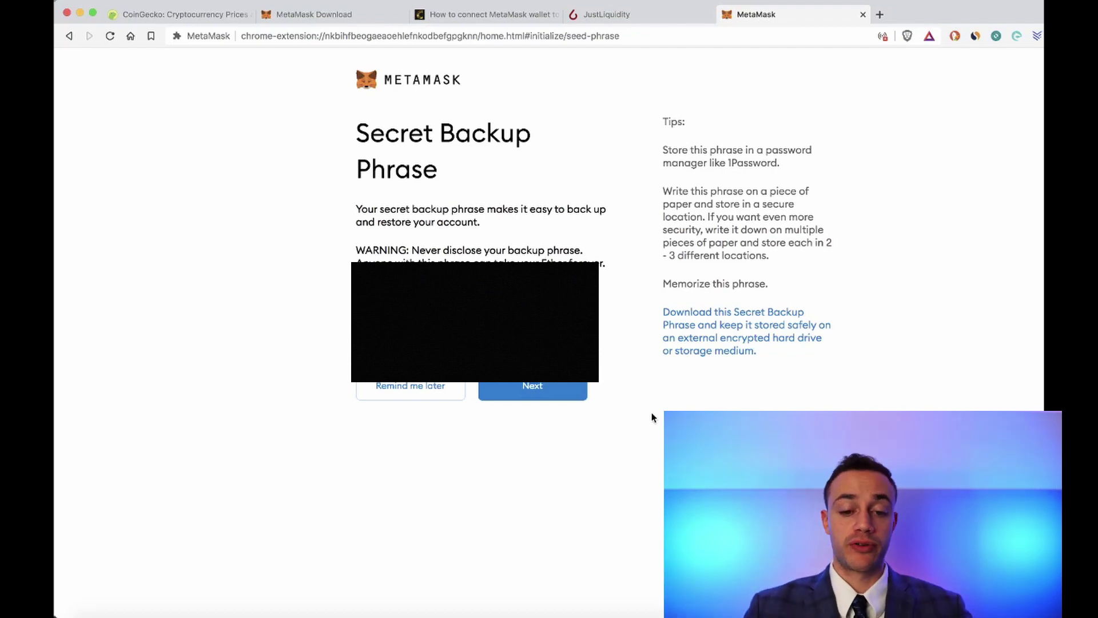
Confirm the secret backup phrase and finish setup to open the wallet.
{"action": "left_click", "coordinate": [548, 388]}
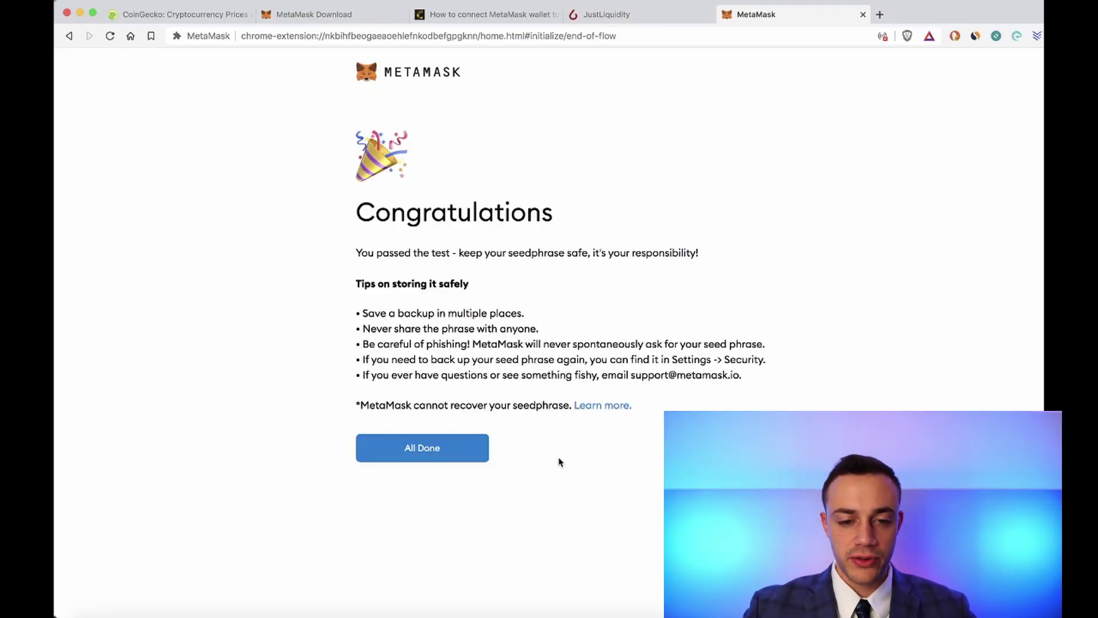
{"action": "left_click", "coordinate": [469, 458]}
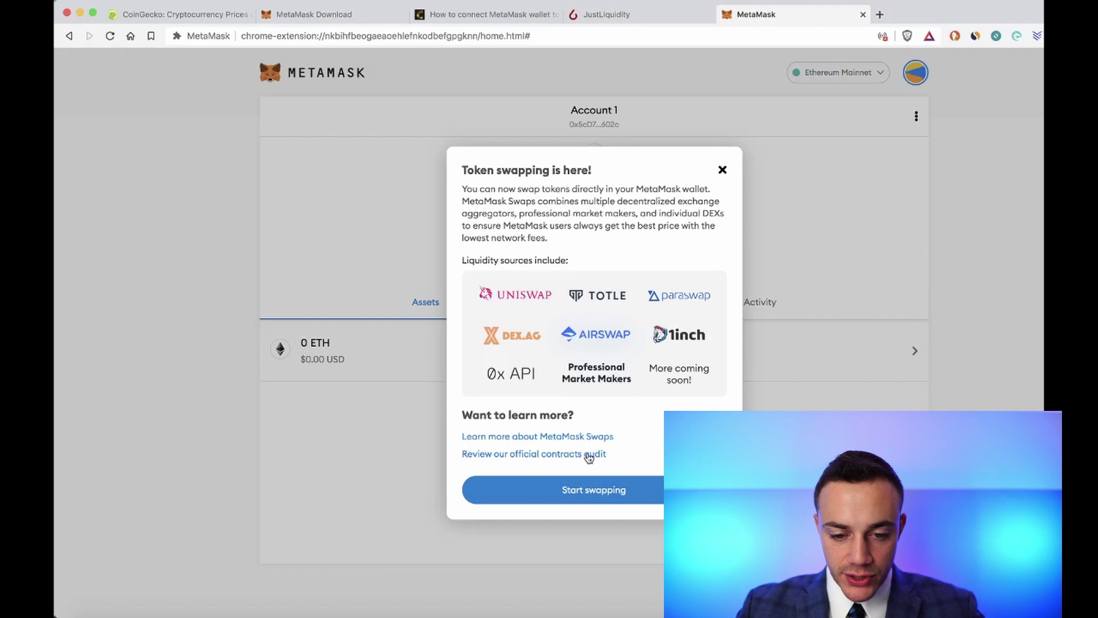
Dismiss the swap announcement, then open the MetaMask popup in full-page view.
{"action": "left_click", "coordinate": [588, 486]}
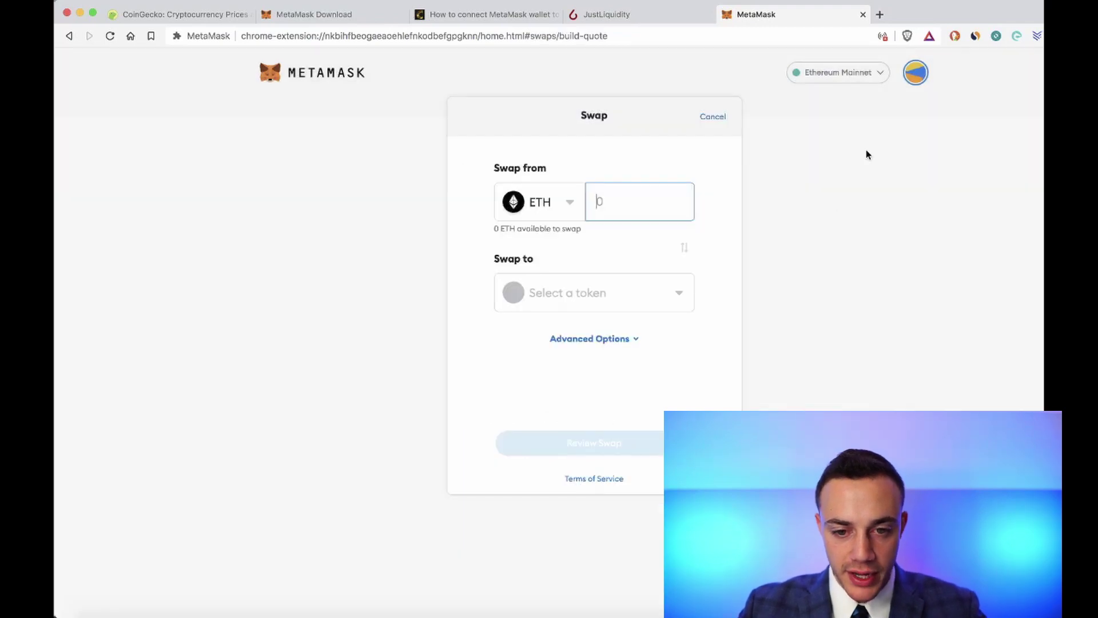
{"action": "left_click", "coordinate": [704, 118]}
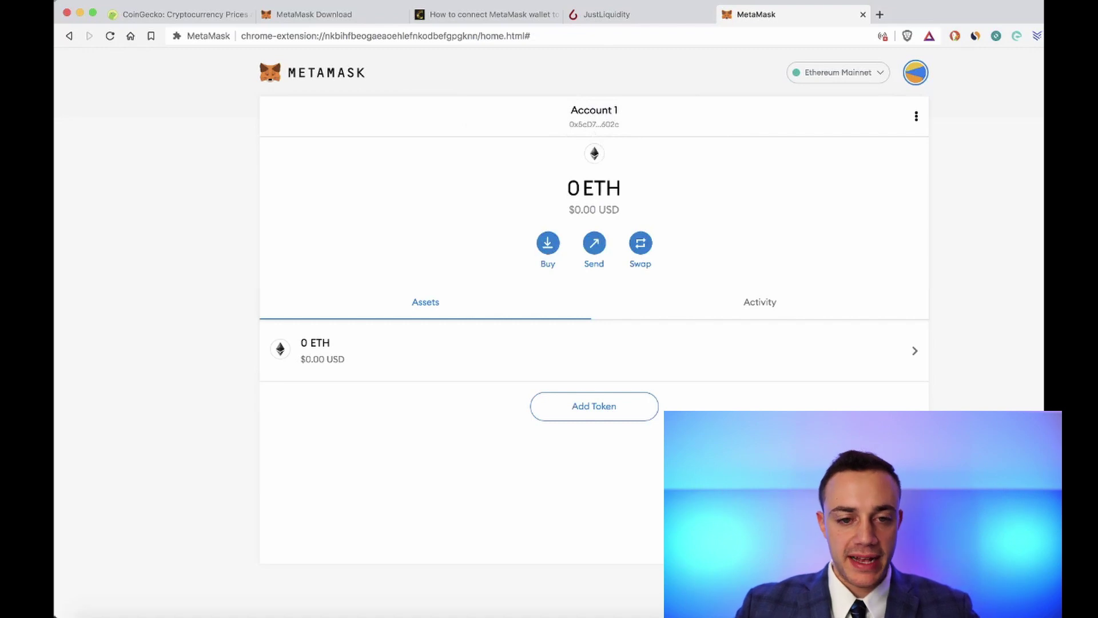
{"action": "left_click", "coordinate": [1038, 36]}
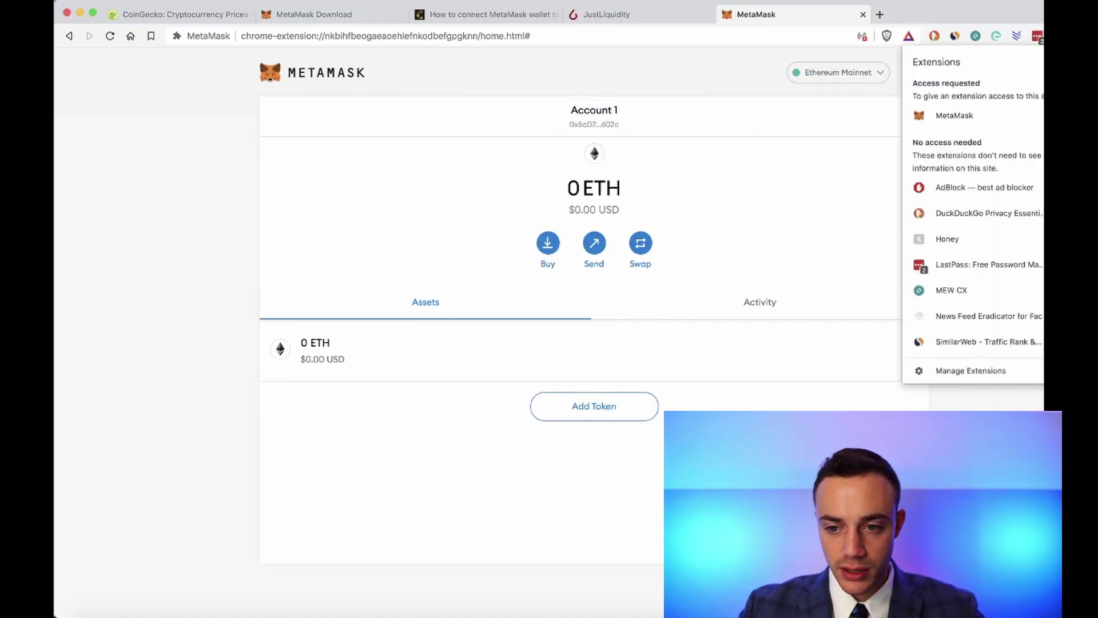
{"action": "key", "text": "Escape"}
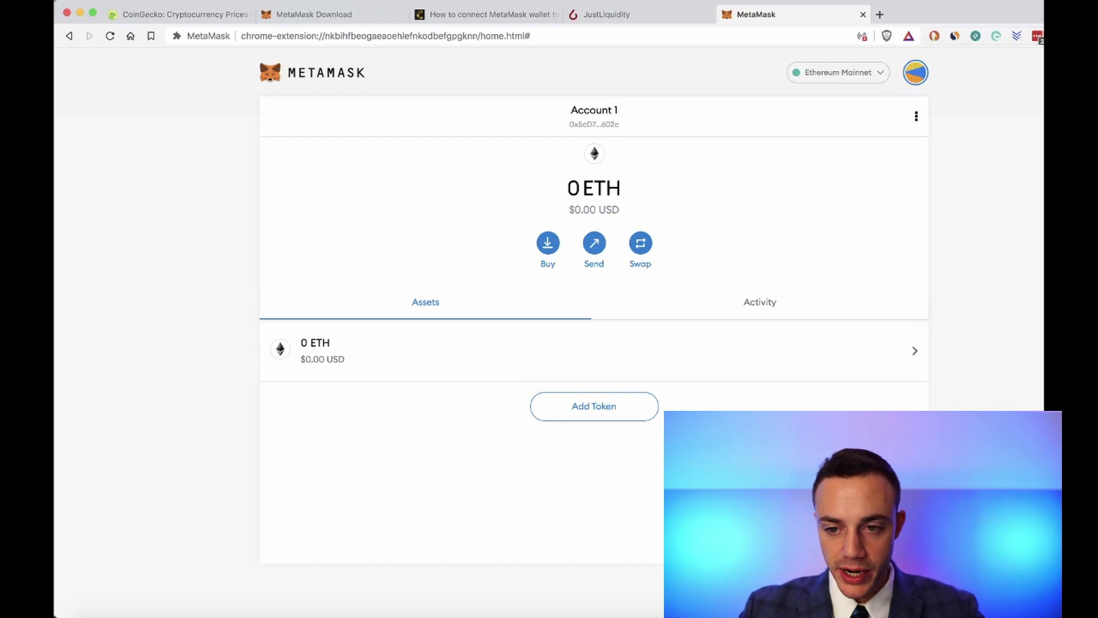
{"action": "left_click", "coordinate": [934, 35]}
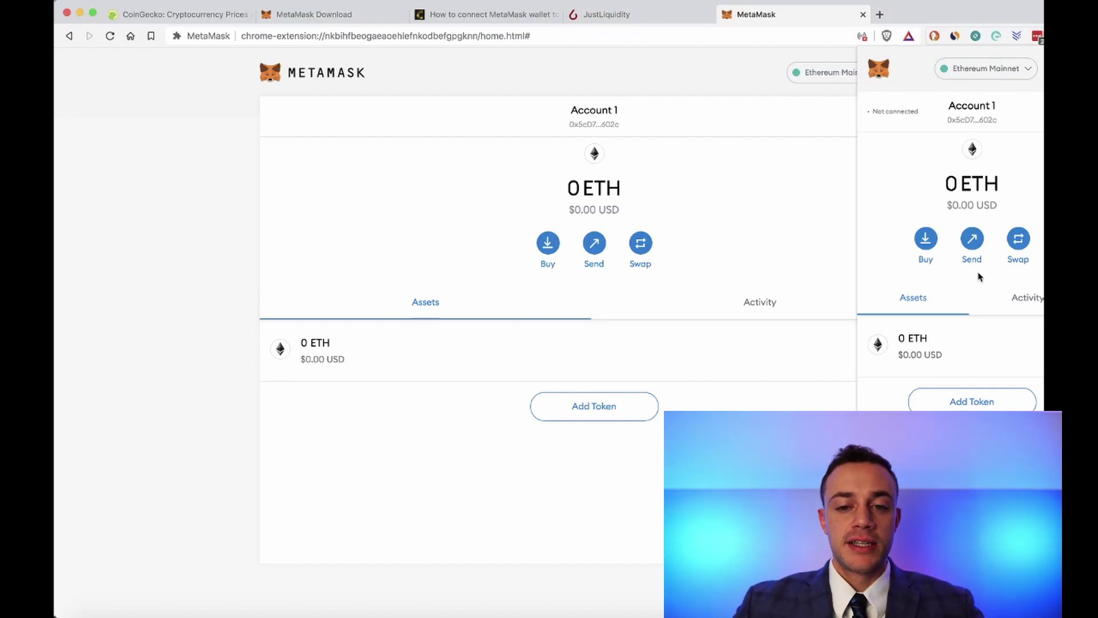
{"action": "left_click", "coordinate": [788, 260]}
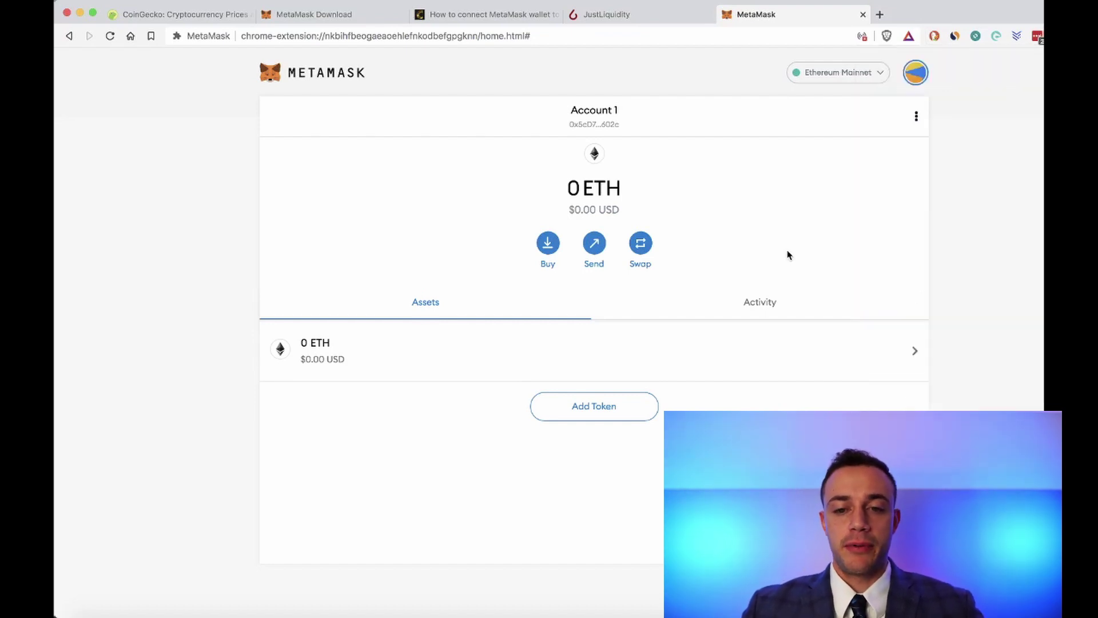
Load uniswap.exchange in a new Brave tab via the 'un' address suggestion.
{"action": "left_click", "coordinate": [880, 16]}
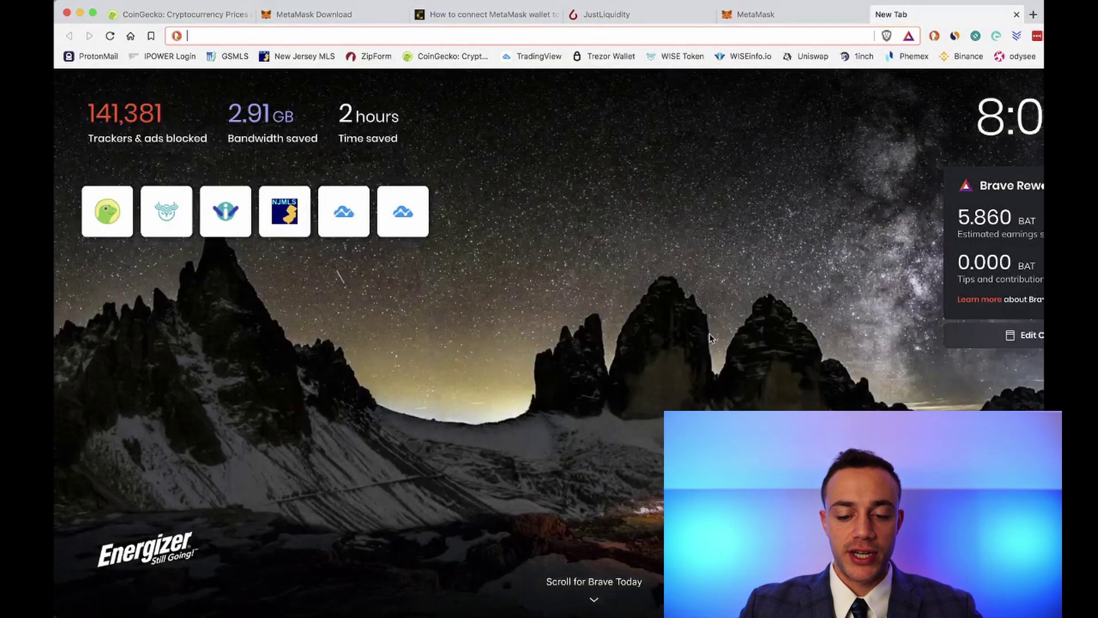
{"action": "type", "text": "un"}
{"action": "key", "text": "Down"}
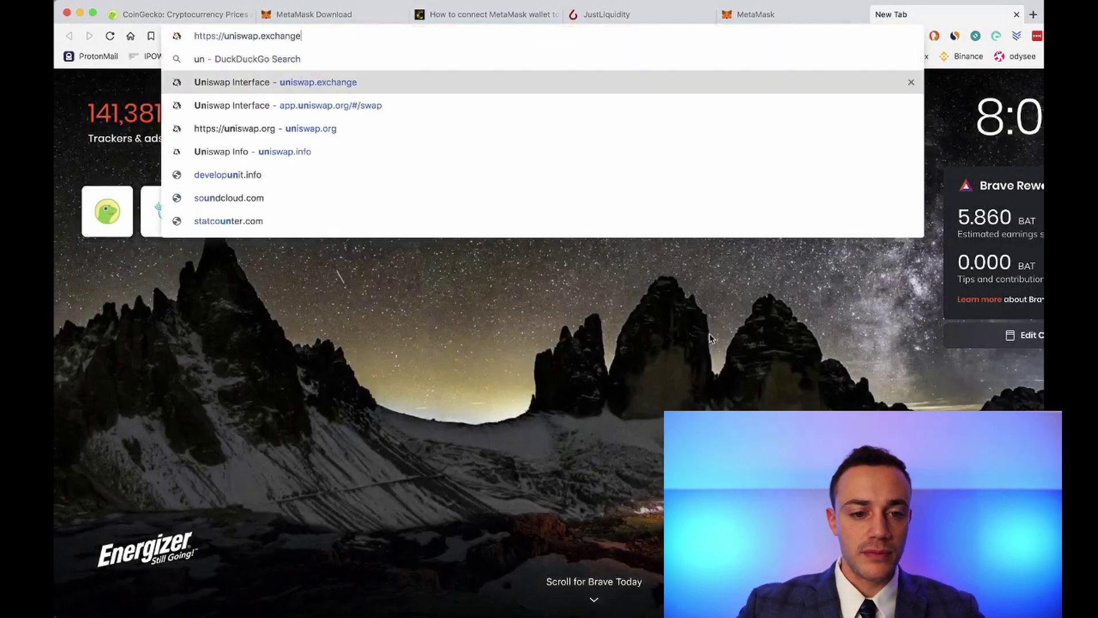
{"action": "key", "text": "Return"}
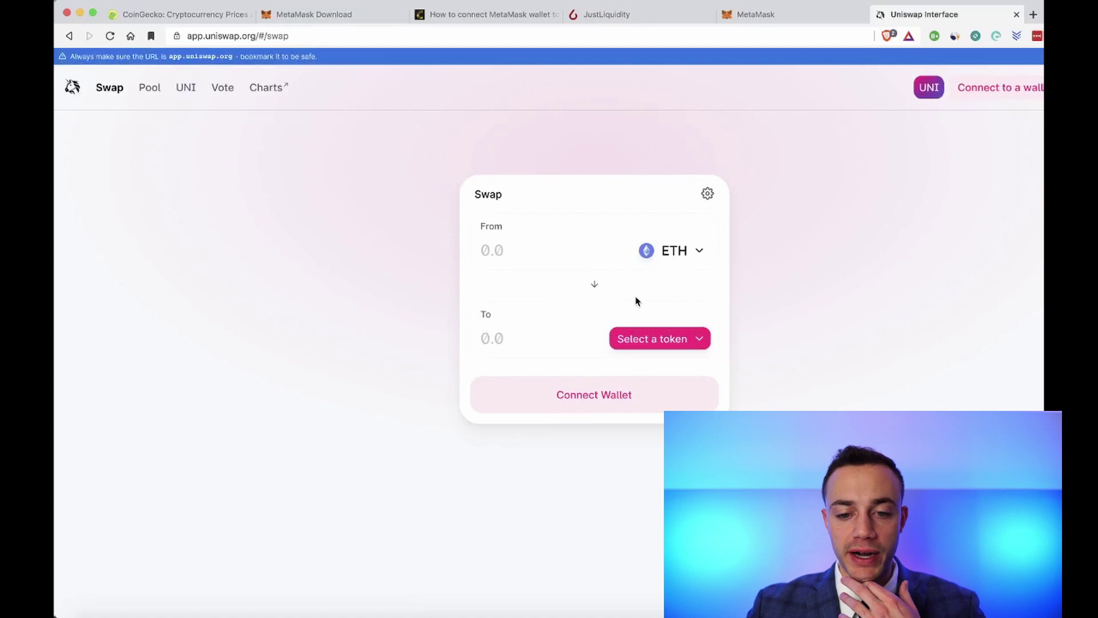
Connect MetaMask to Uniswap and approve the account connection.
{"action": "left_click", "coordinate": [631, 383]}
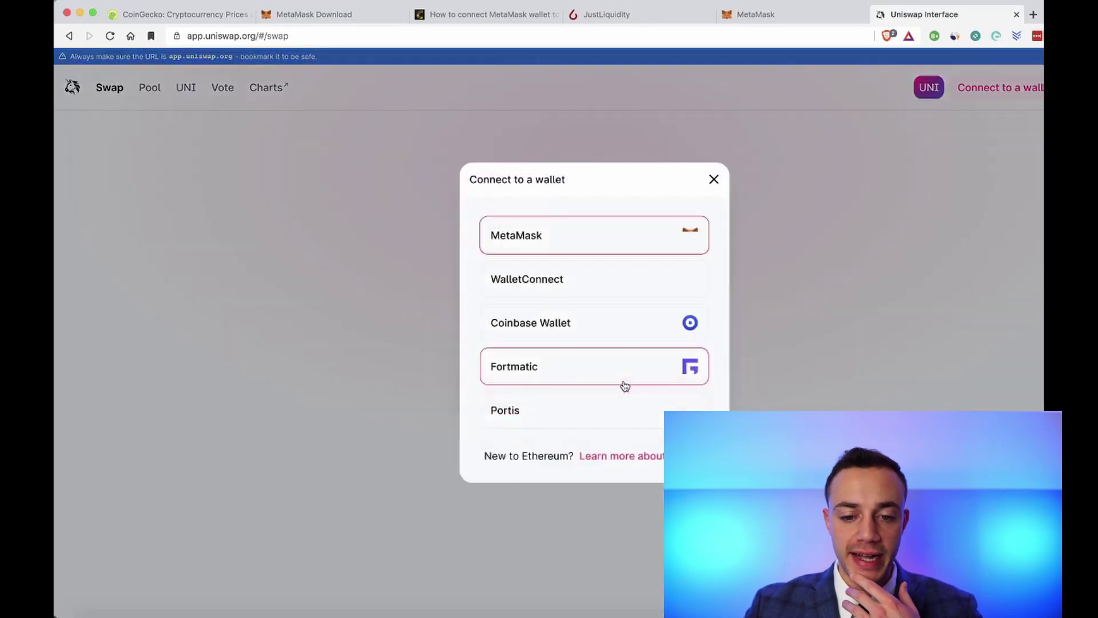
{"action": "left_click", "coordinate": [582, 241]}
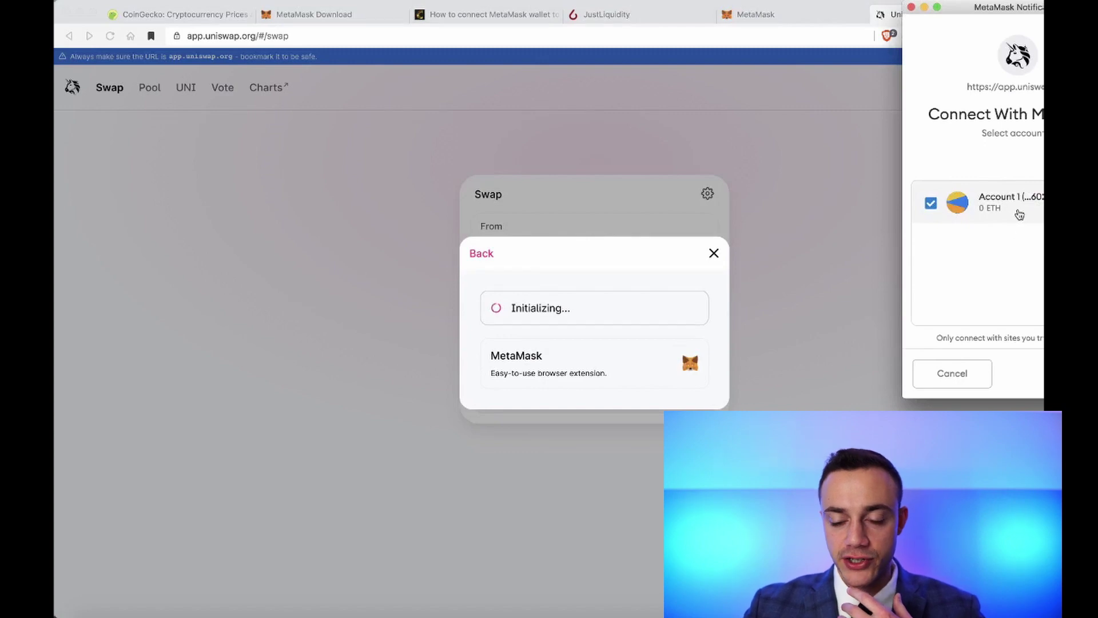
{"action": "key", "text": "Return"}
{"action": "key", "text": "Return"}
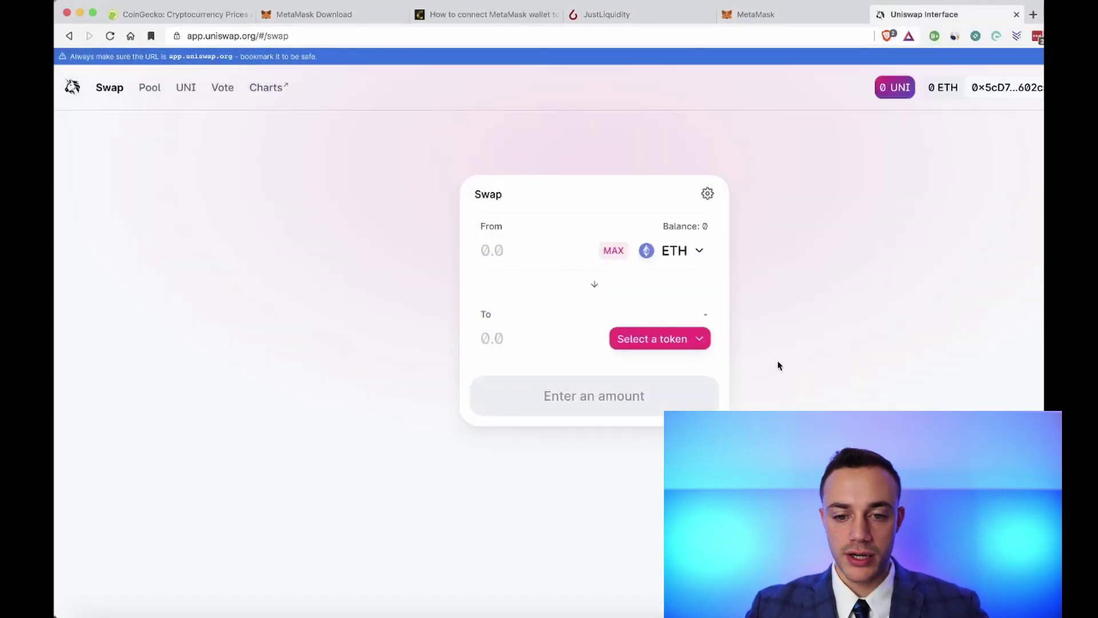
Browse the receiving token list without choosing one, then close the Uniswap tab.
{"action": "left_click", "coordinate": [687, 340]}
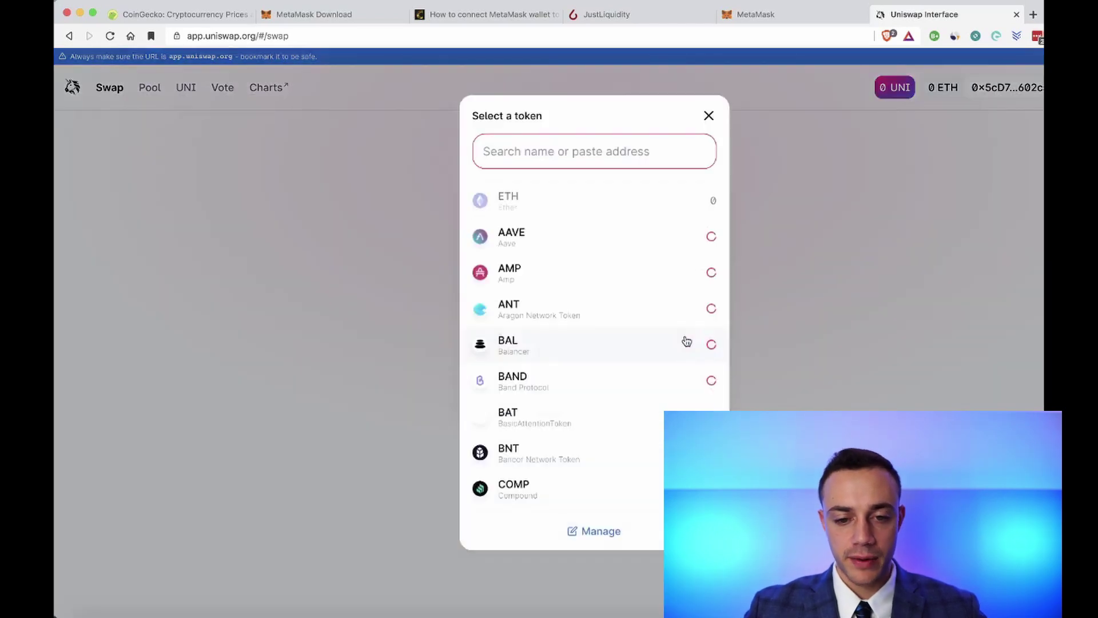
{"action": "scroll", "coordinate": [684, 404], "scroll_direction": "down", "scroll_amount": 2}
{"action": "scroll", "coordinate": [682, 404], "scroll_direction": "down", "scroll_amount": 5}
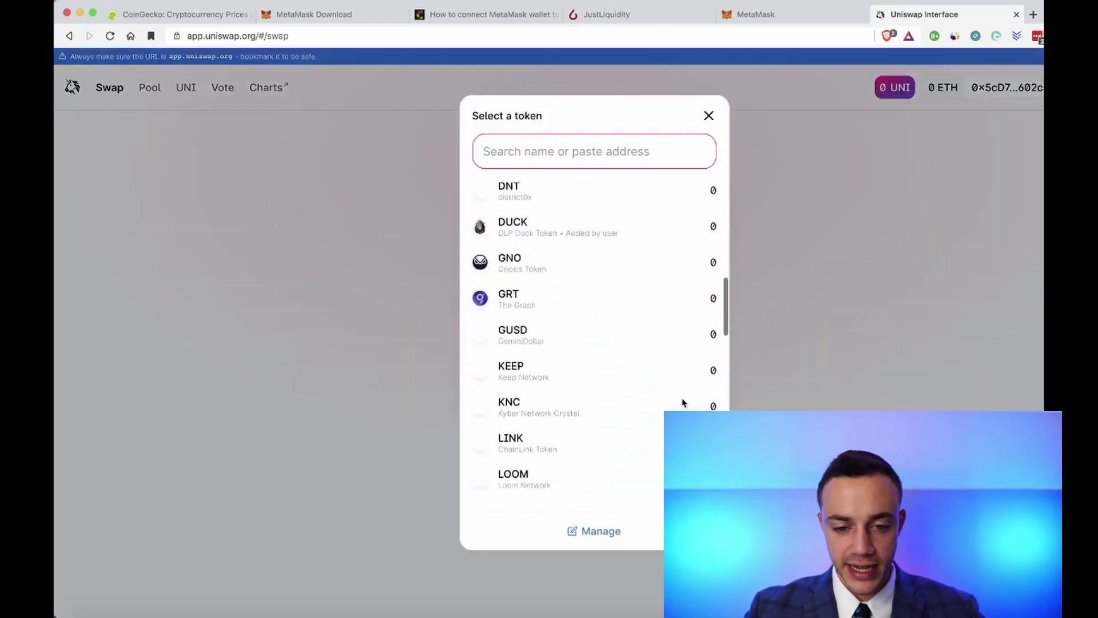
{"action": "scroll", "coordinate": [682, 404], "scroll_direction": "up", "scroll_amount": 10}
{"action": "scroll", "coordinate": [683, 404], "scroll_direction": "down", "scroll_amount": 1}
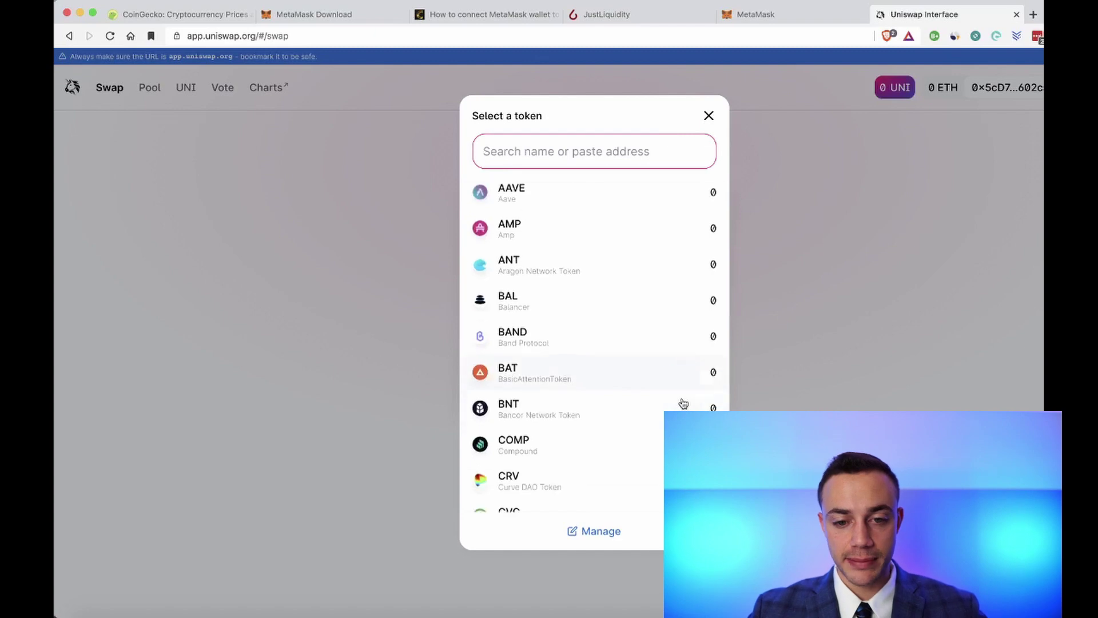
{"action": "scroll", "coordinate": [682, 403], "scroll_direction": "up", "scroll_amount": 1}
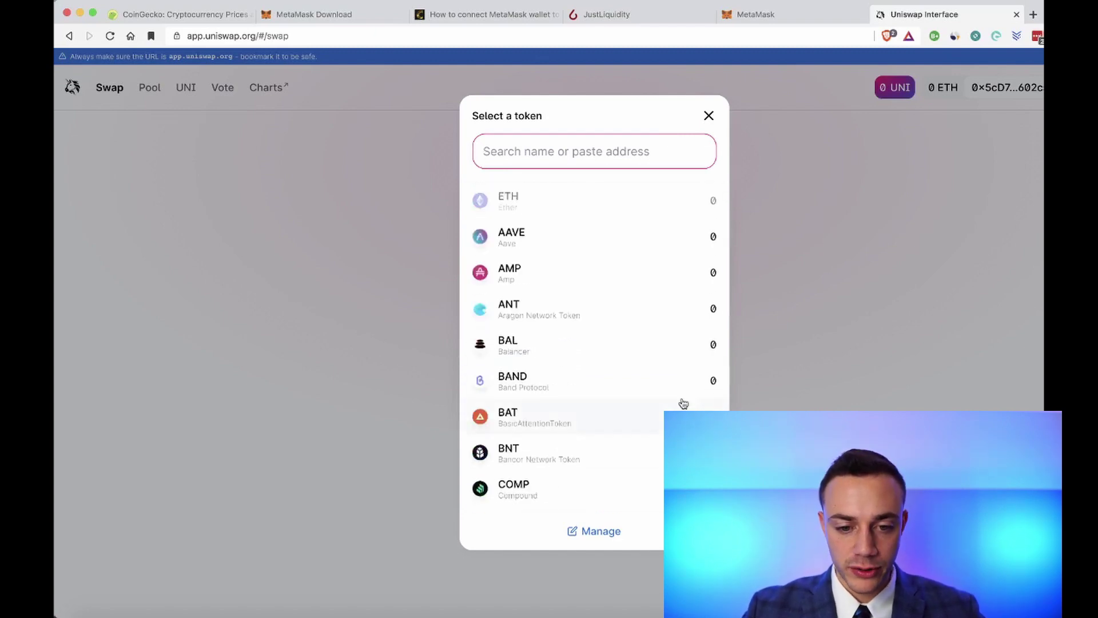
{"action": "scroll", "coordinate": [684, 404], "scroll_direction": "down", "scroll_amount": 3}
{"action": "scroll", "coordinate": [683, 404], "scroll_direction": "up", "scroll_amount": 3}
{"action": "scroll", "coordinate": [682, 404], "scroll_direction": "down", "scroll_amount": 2}
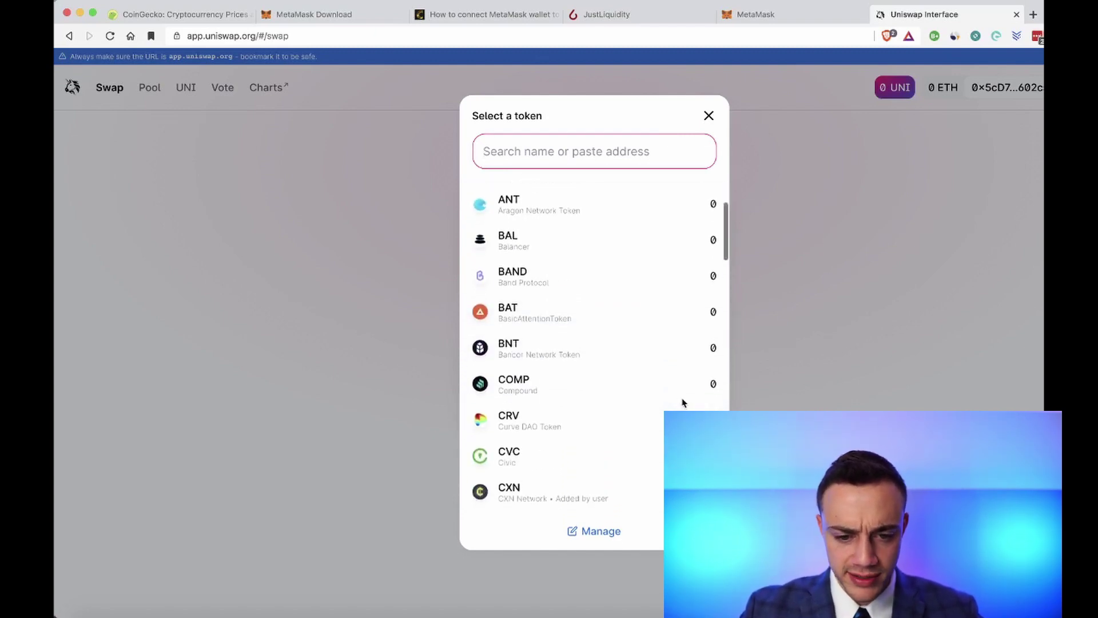
{"action": "scroll", "coordinate": [682, 403], "scroll_direction": "up", "scroll_amount": 2}
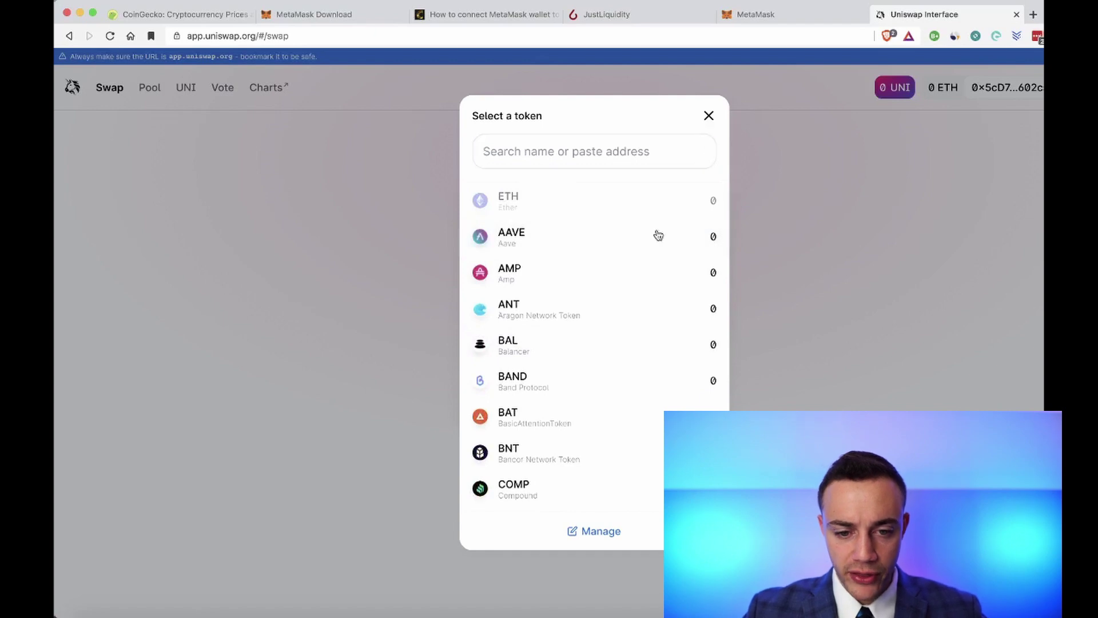
{"action": "key", "text": "Escape"}
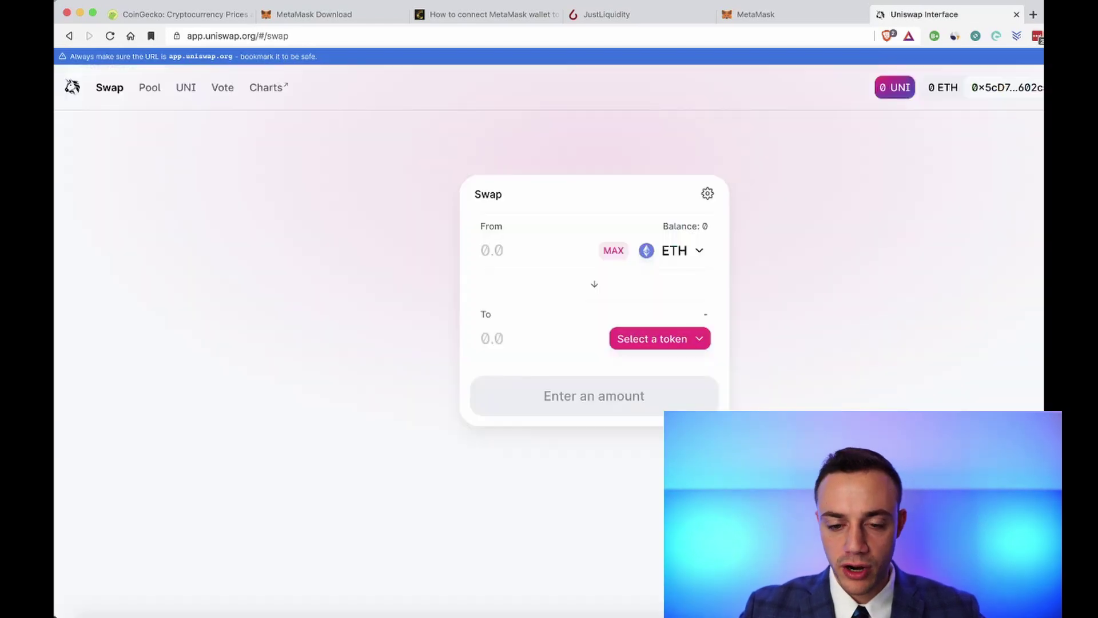
{"action": "left_click", "coordinate": [1017, 15]}
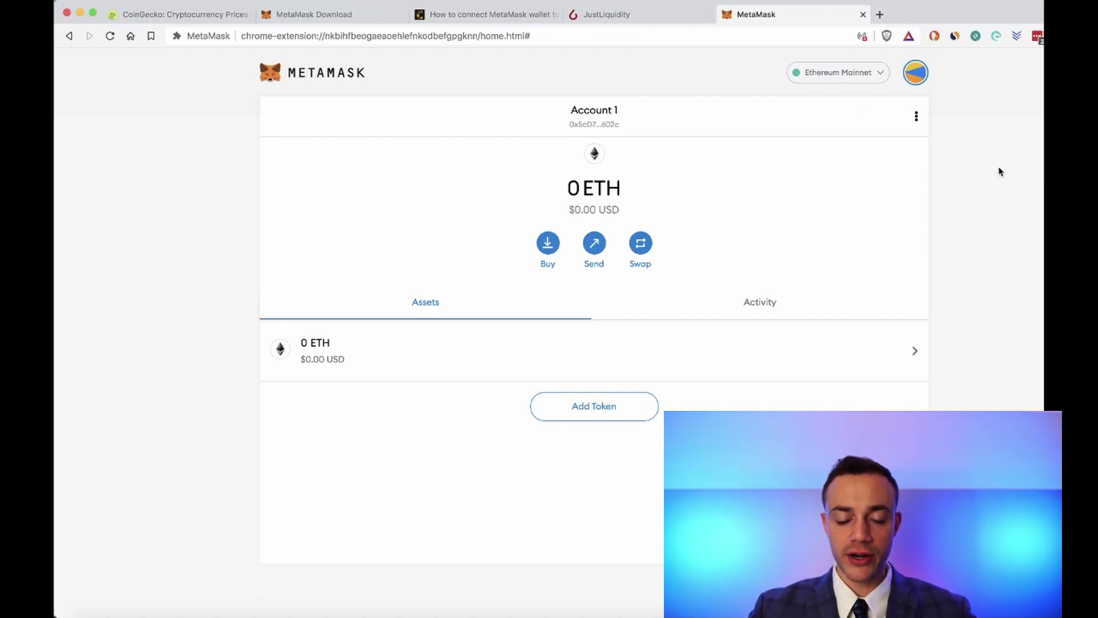
{"action": "left_click", "coordinate": [918, 74]}
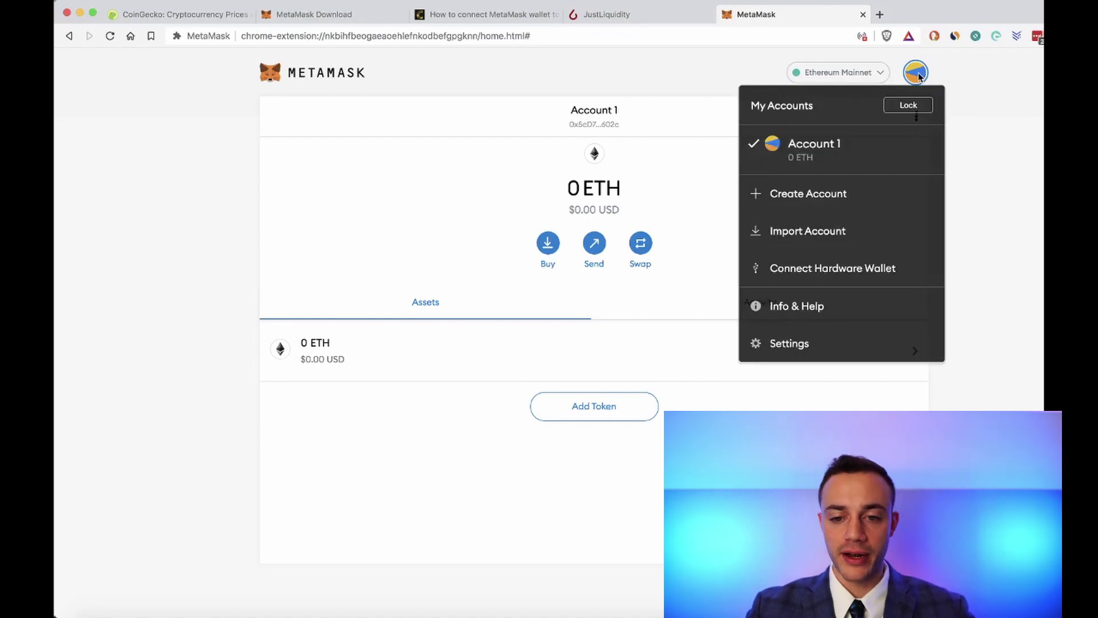
{"action": "left_click", "coordinate": [865, 264]}
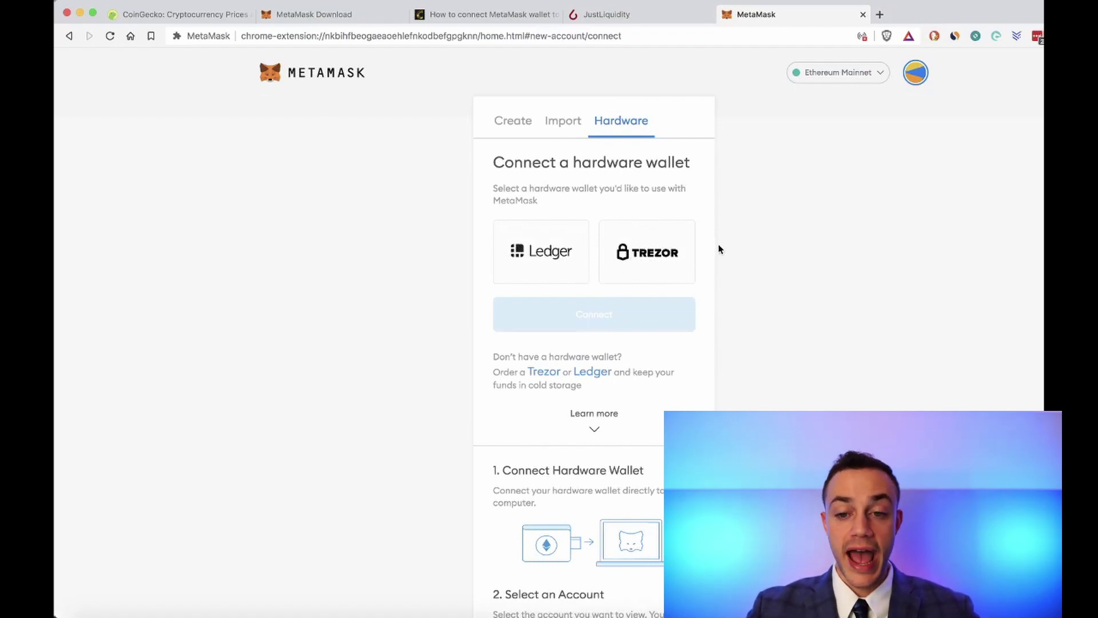
{"action": "scroll", "coordinate": [705, 278], "scroll_direction": "down", "scroll_amount": 10}
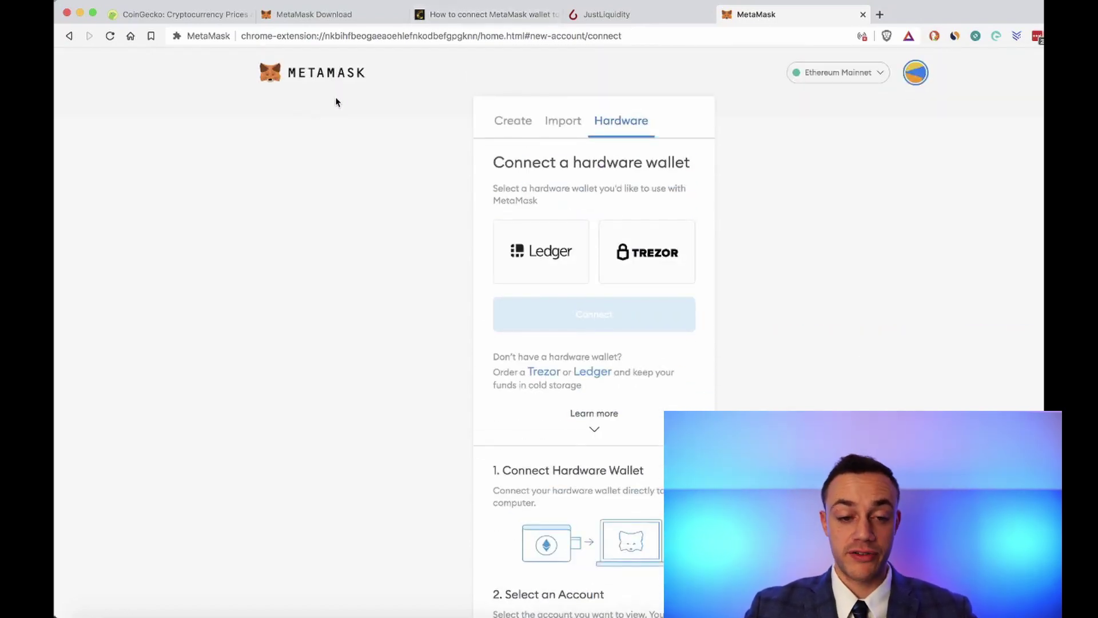
{"action": "left_click", "coordinate": [314, 75]}
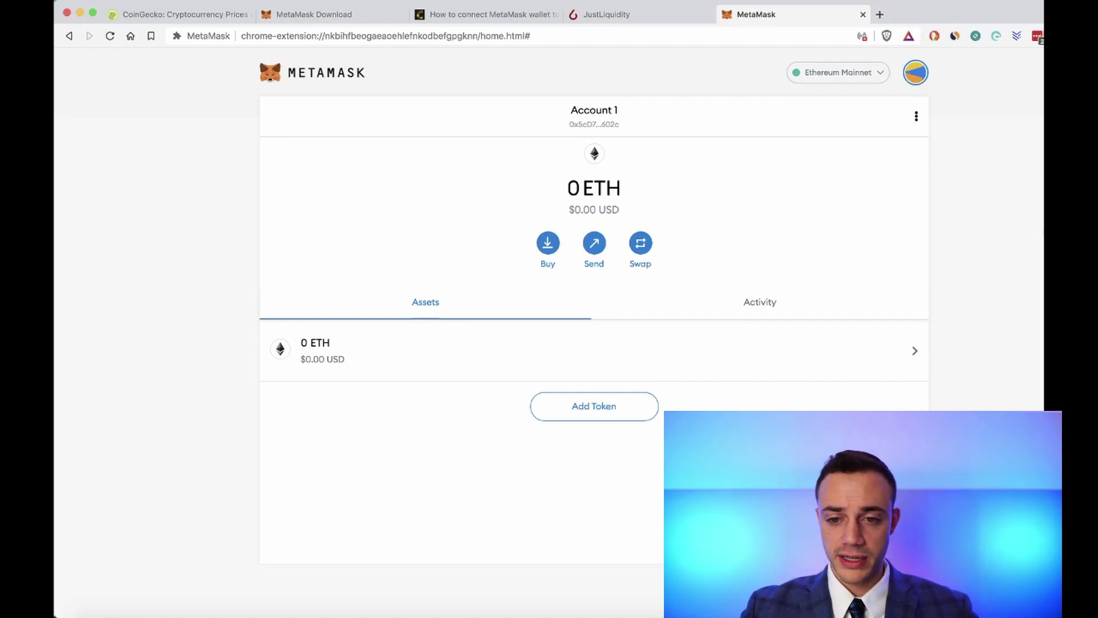
Open MetaMask Settings > Networks and start a new custom network entry.
{"action": "left_click", "coordinate": [916, 73]}
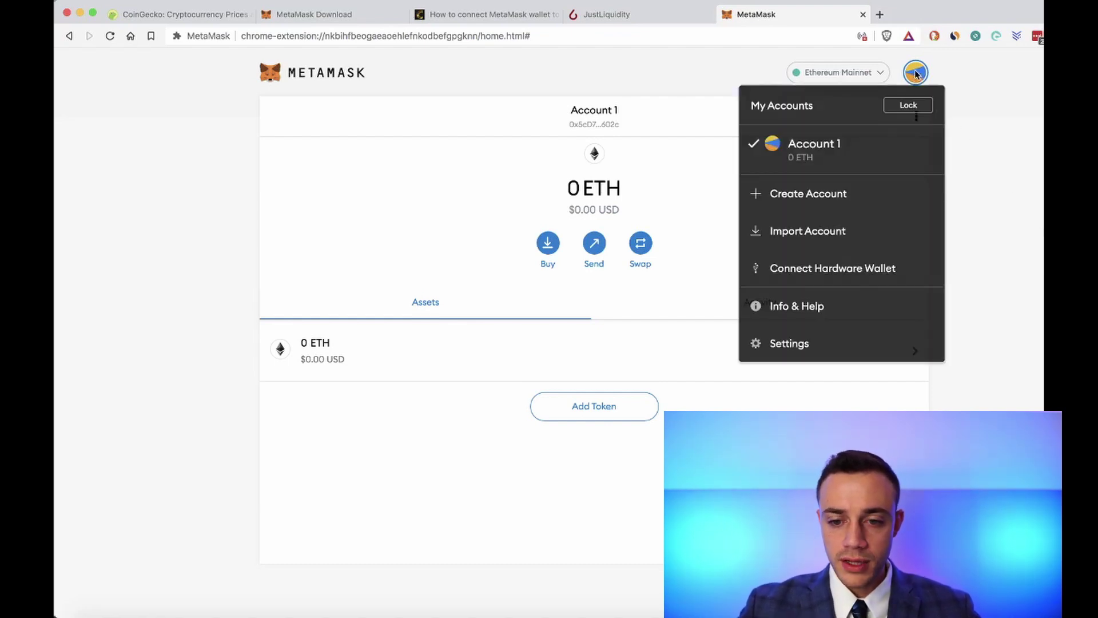
{"action": "left_click", "coordinate": [916, 73]}
{"action": "left_click", "coordinate": [915, 75]}
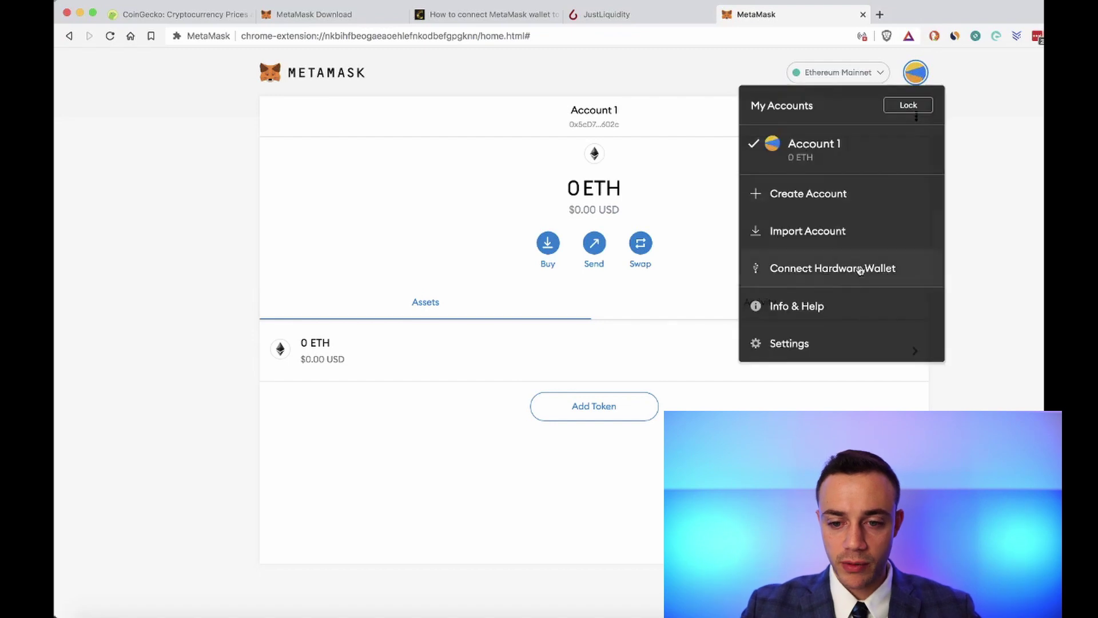
{"action": "left_click", "coordinate": [799, 343]}
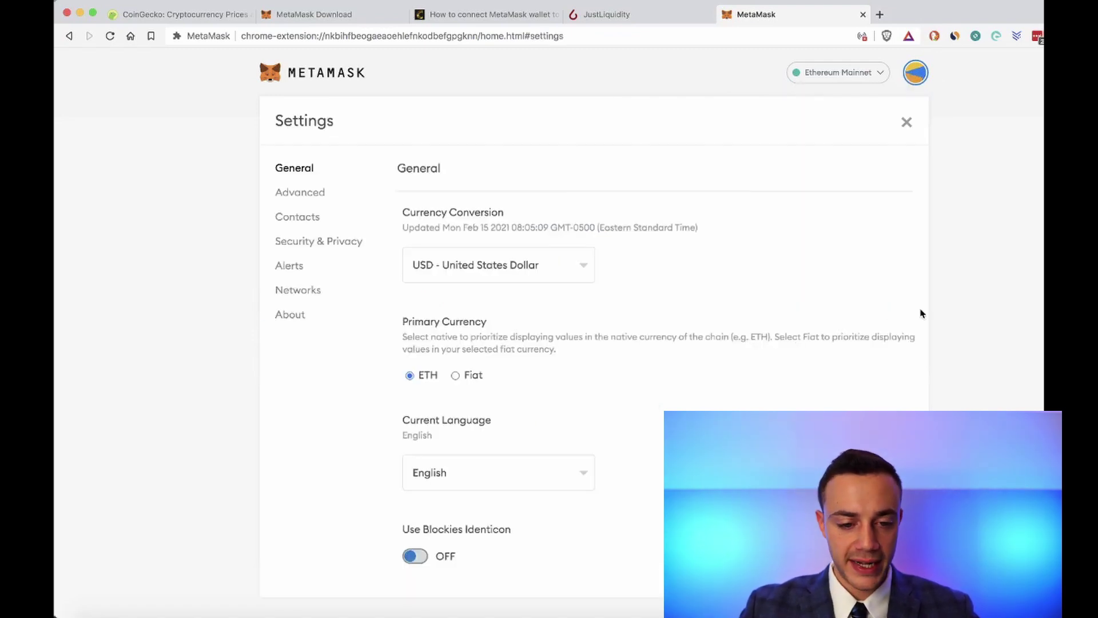
{"action": "left_click", "coordinate": [311, 294]}
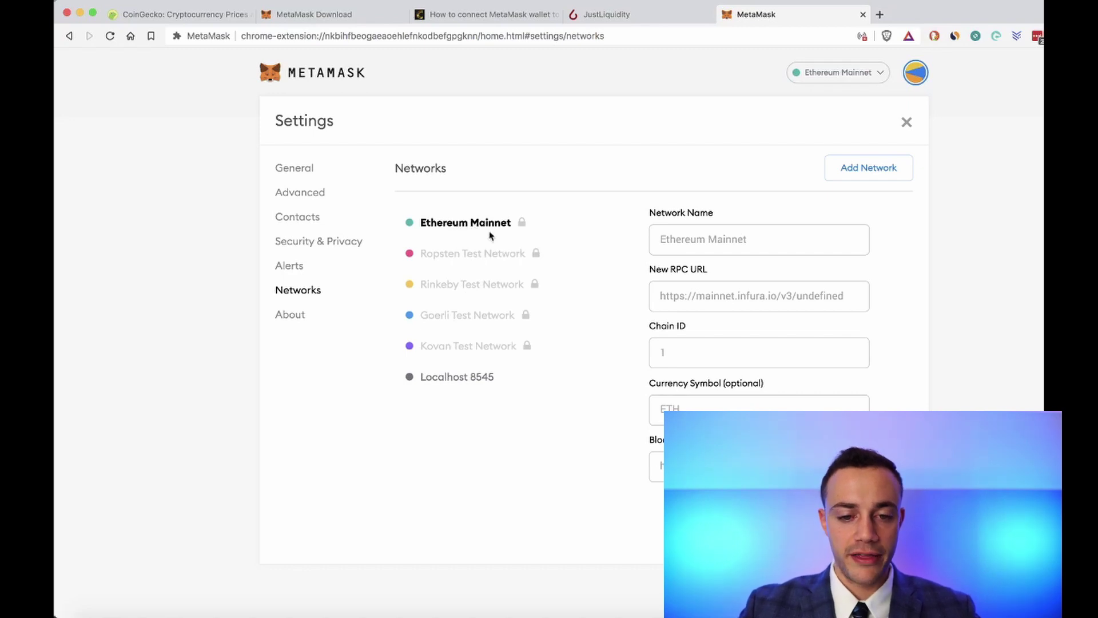
{"action": "left_click", "coordinate": [845, 169]}
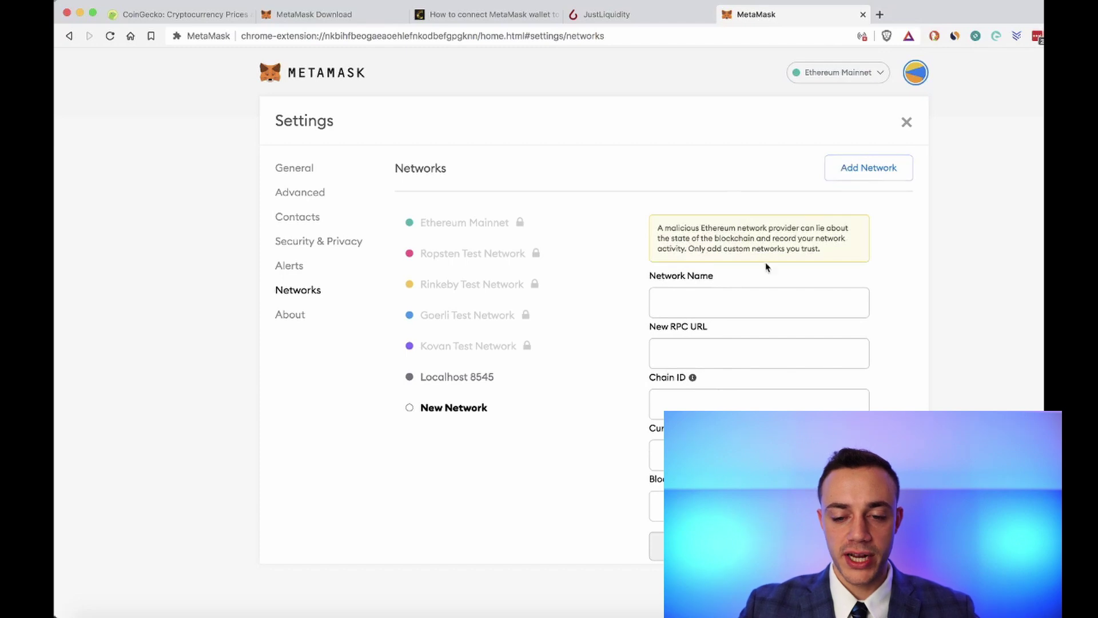
Enter the new network's name, BSC Network Mainnet, in MetaMask's New Network form.
{"action": "left_click", "coordinate": [748, 297]}
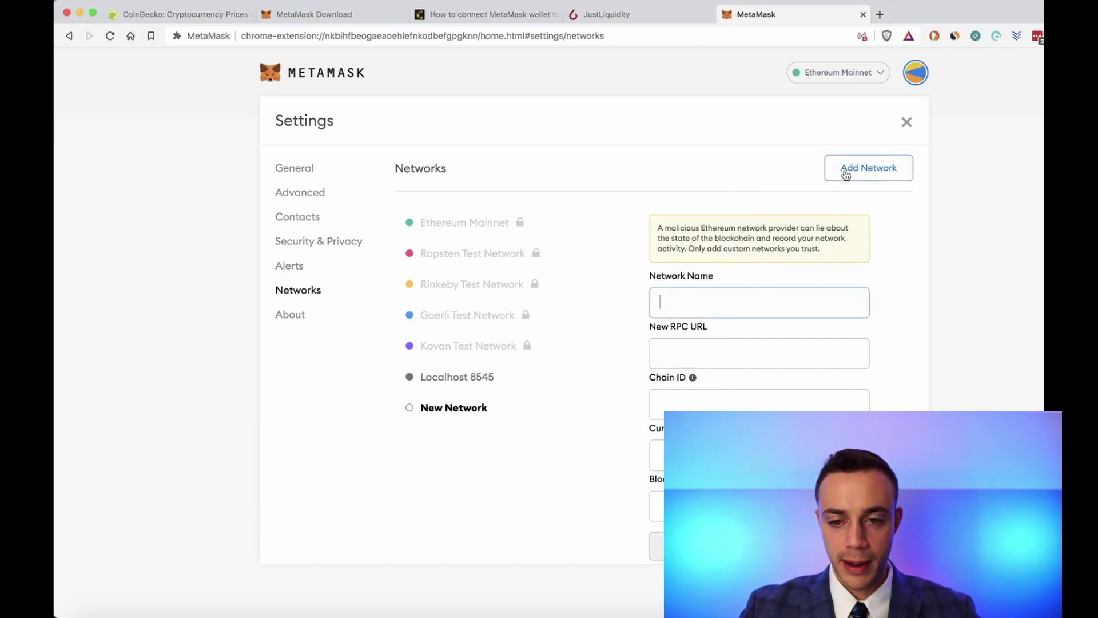
{"action": "scroll", "coordinate": [850, 280], "scroll_direction": "down", "scroll_amount": 1}
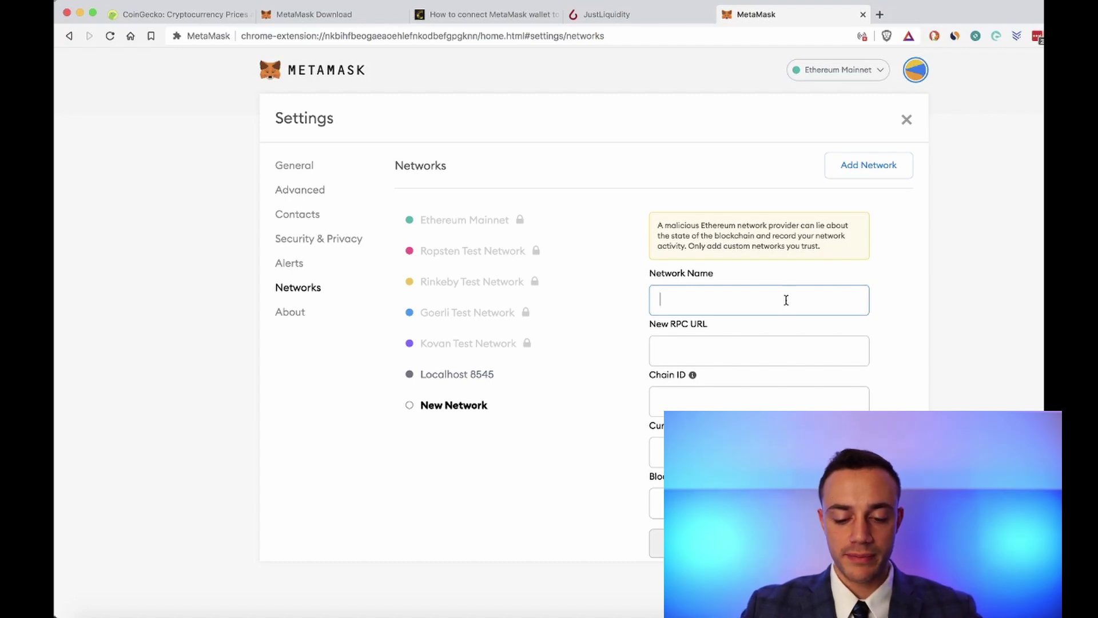
{"action": "type", "text": "BSC"}
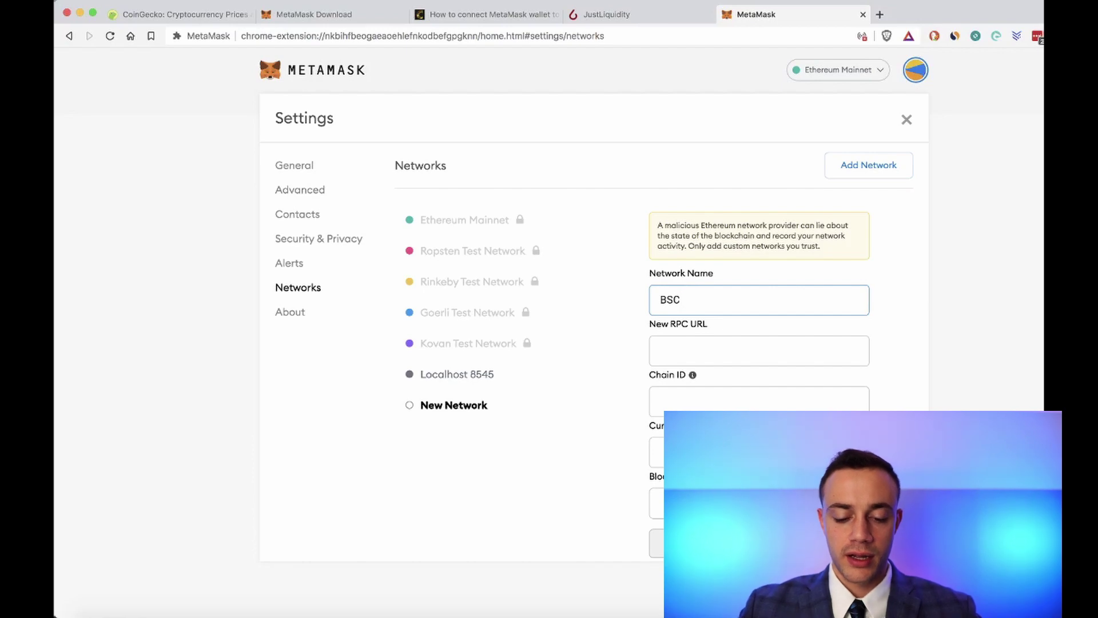
{"action": "type", "text": " Network Main"}
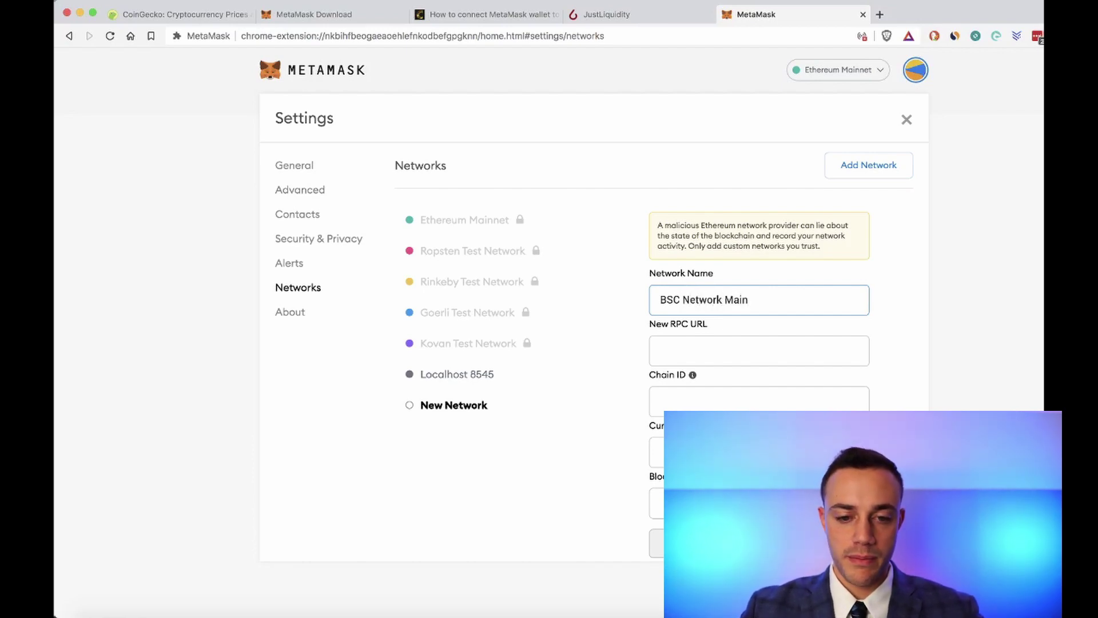
{"action": "type", "text": "et"}
Copy the BSC RPC URL from the coinguides setup guide for the New RPC URL field.
{"action": "left_click", "coordinate": [738, 351]}
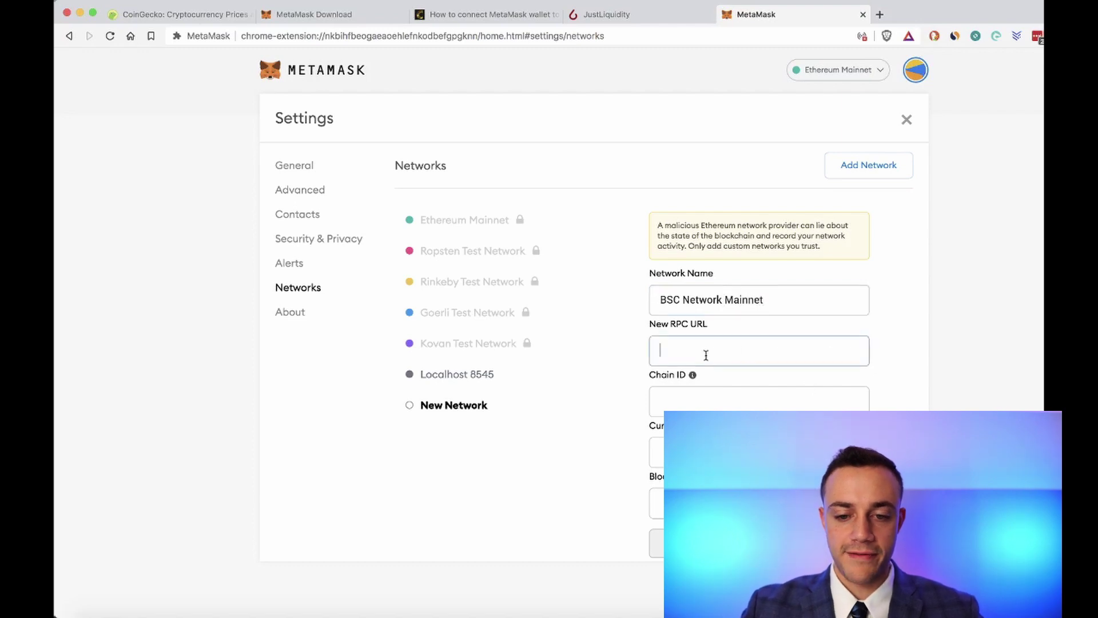
{"action": "left_click", "coordinate": [495, 17]}
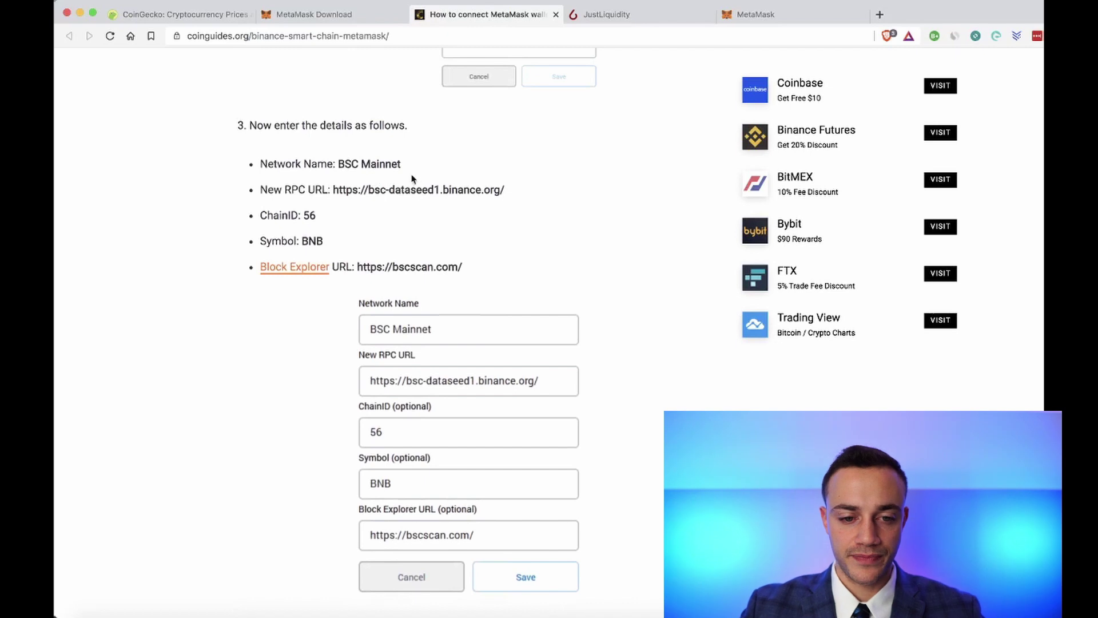
{"action": "left_click_drag", "start_coordinate": [333, 189], "coordinate": [506, 186]}
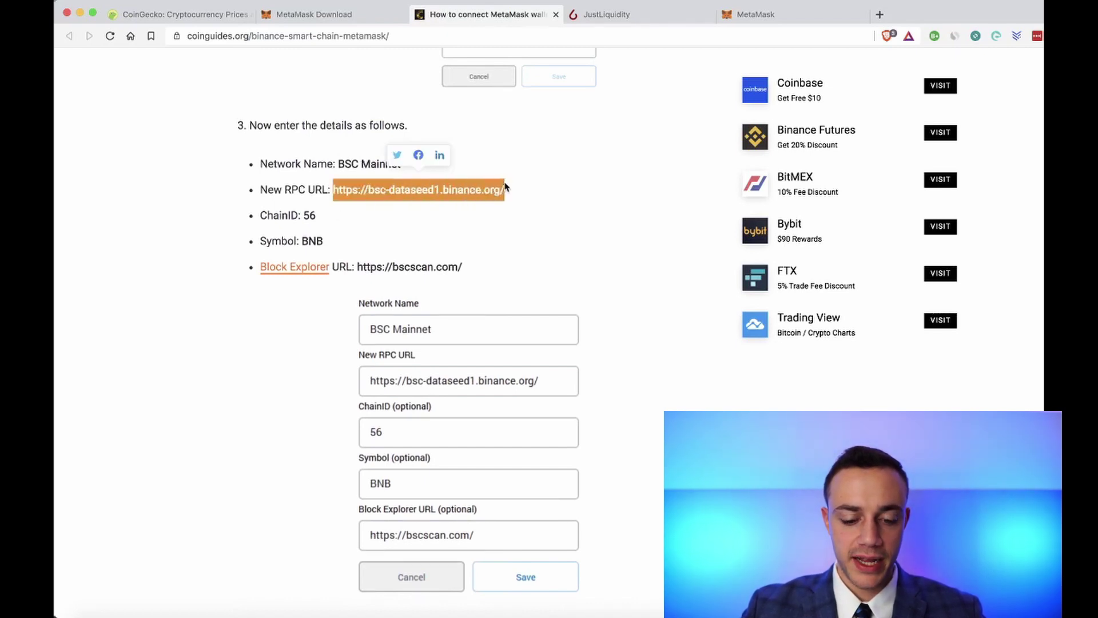
{"action": "left_click", "coordinate": [755, 14]}
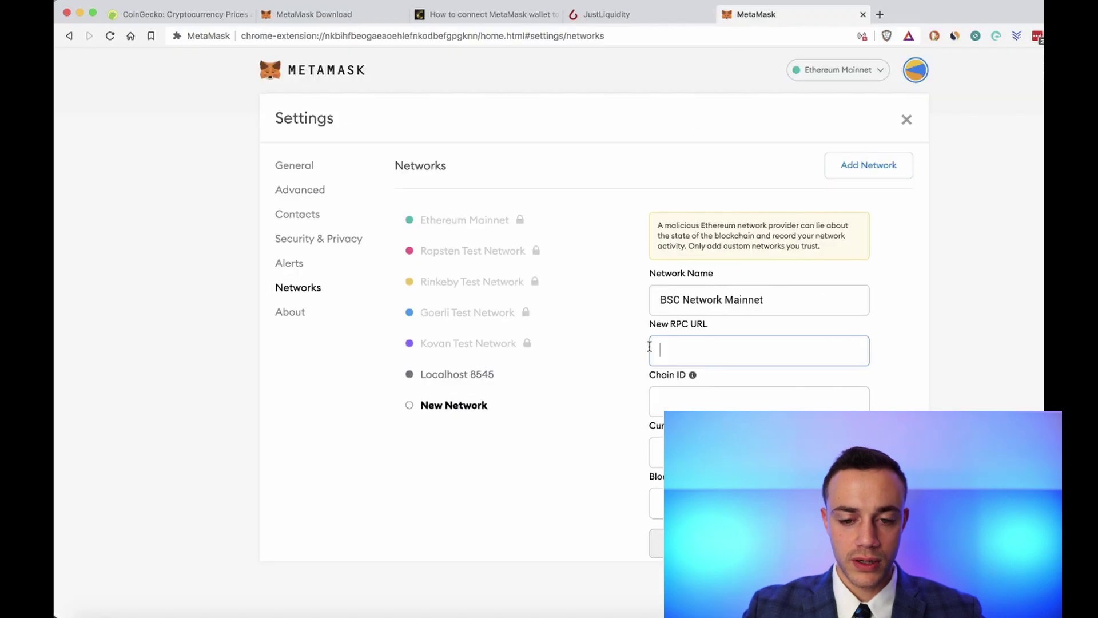
Fill in the copied RPC URL, chain ID 56 and currency symbol BNB.
{"action": "type", "text": "https://bsc-dataseed1.binance.org/"}
{"action": "left_click", "coordinate": [704, 406]}
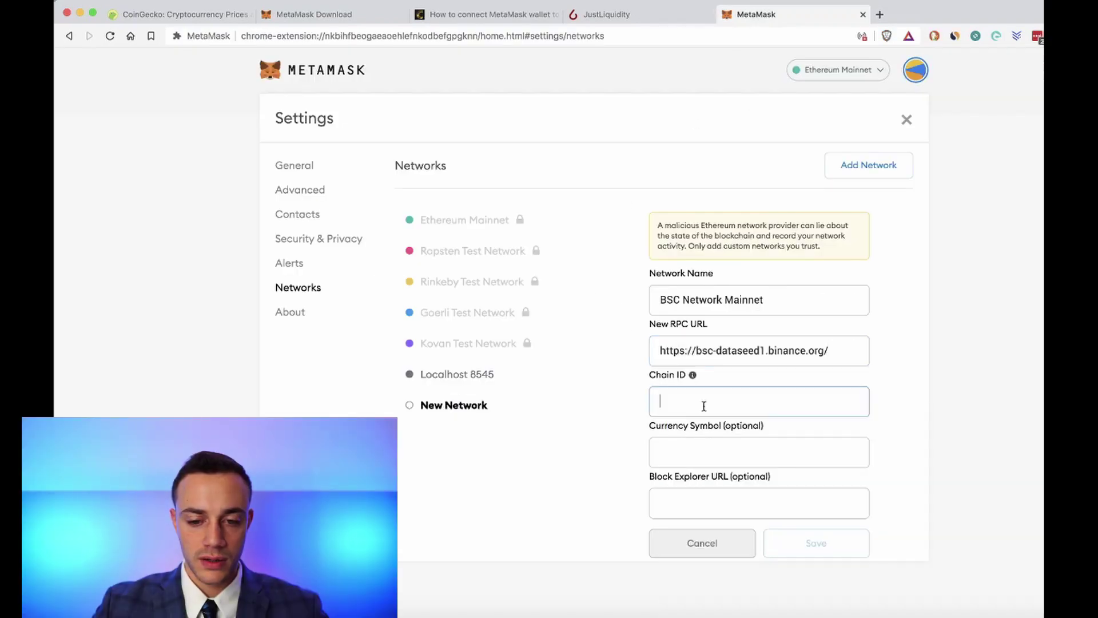
{"action": "left_click", "coordinate": [486, 14]}
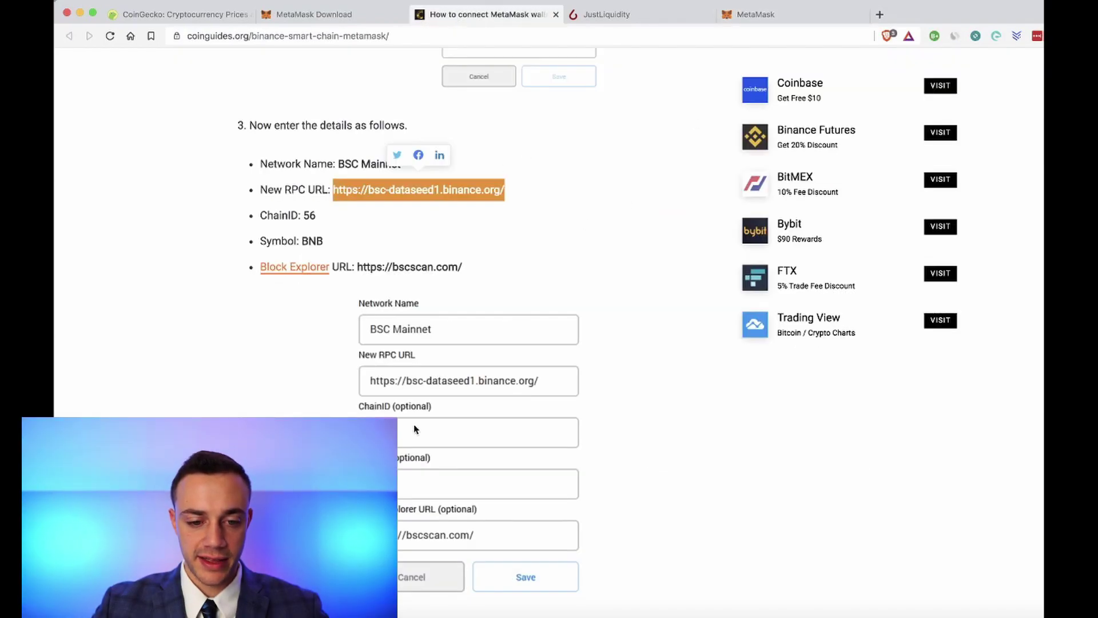
{"action": "left_click", "coordinate": [755, 14]}
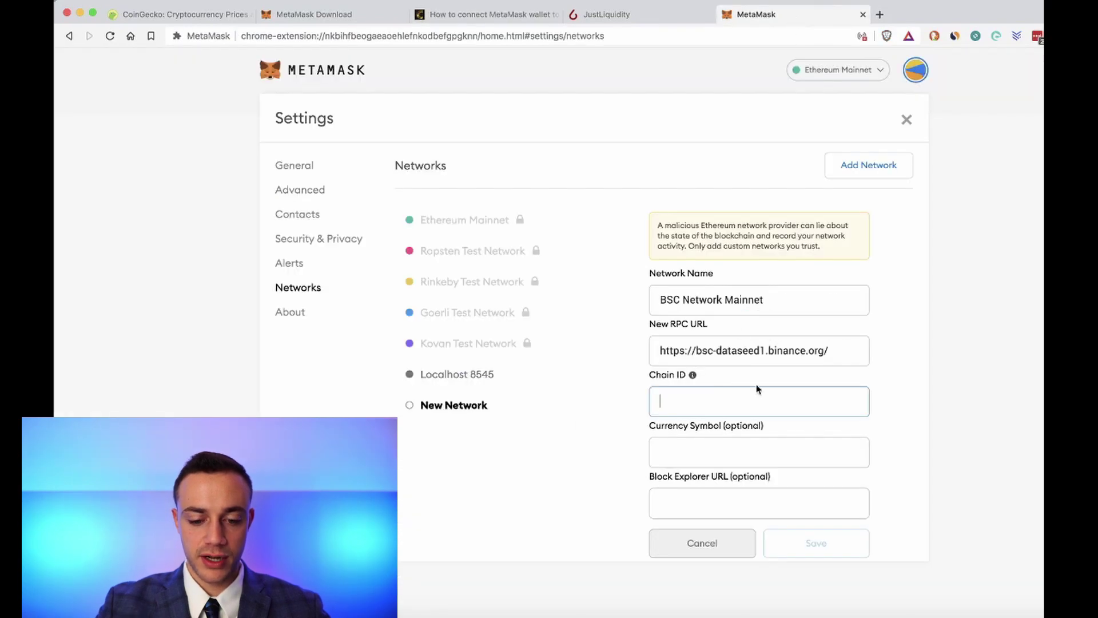
{"action": "type", "text": "56"}
{"action": "left_click", "coordinate": [687, 463]}
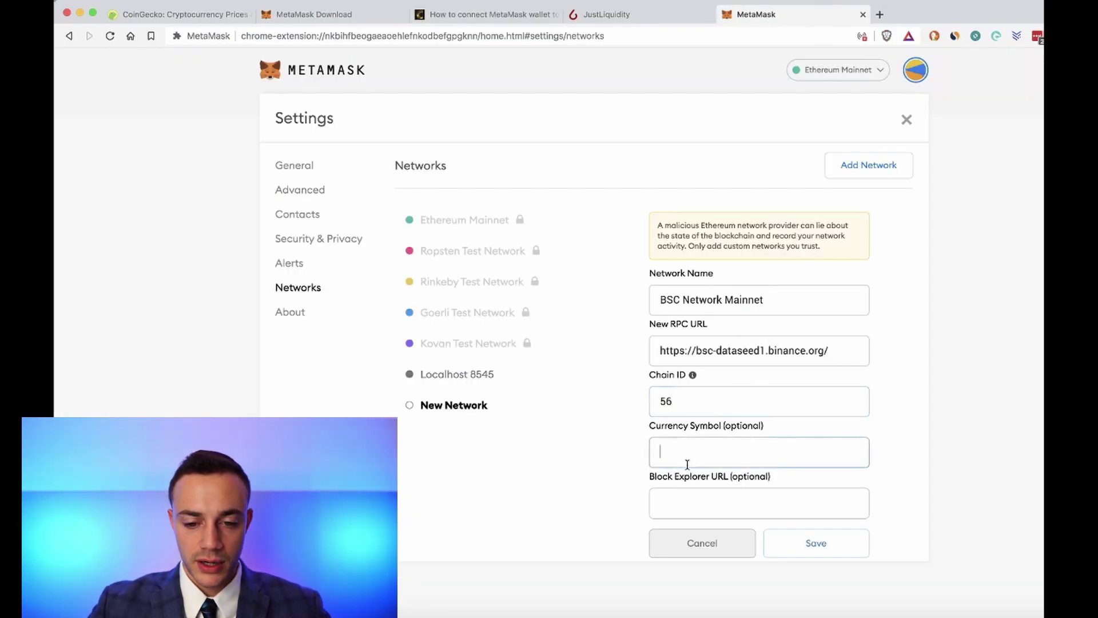
{"action": "left_click", "coordinate": [461, 14]}
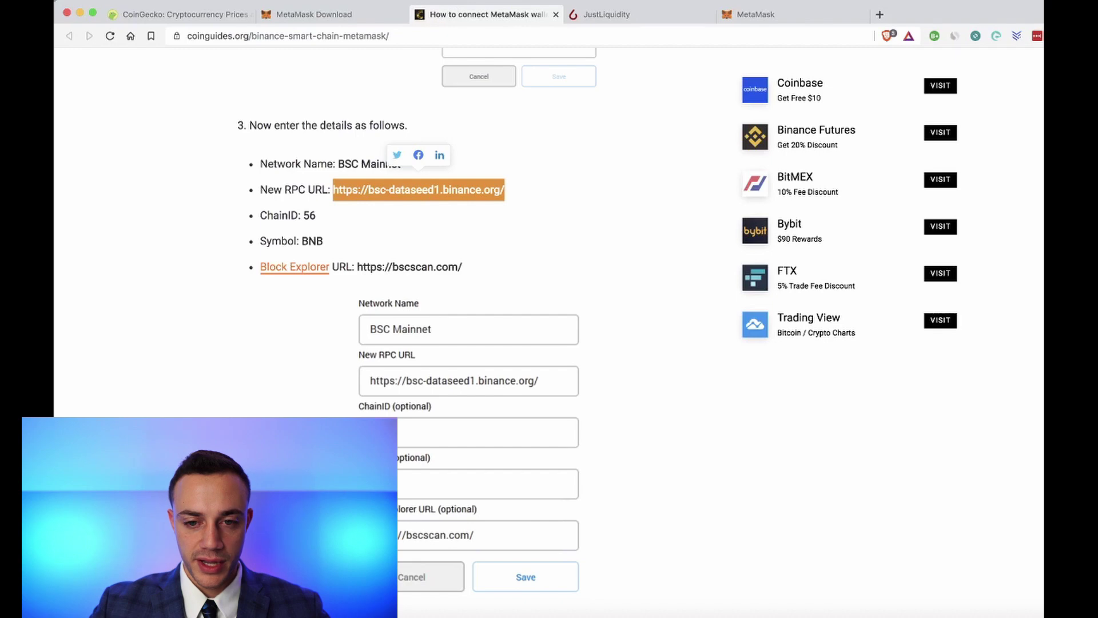
{"action": "left_click", "coordinate": [752, 14]}
{"action": "type", "text": "BN"}
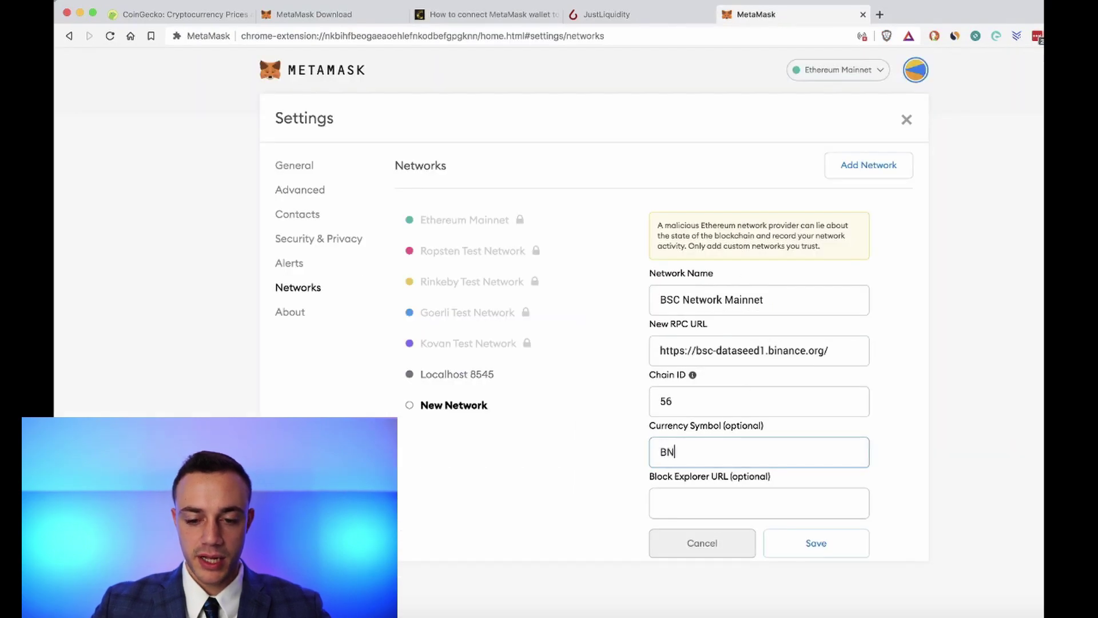
{"action": "type", "text": "B"}
{"action": "left_click", "coordinate": [702, 504]}
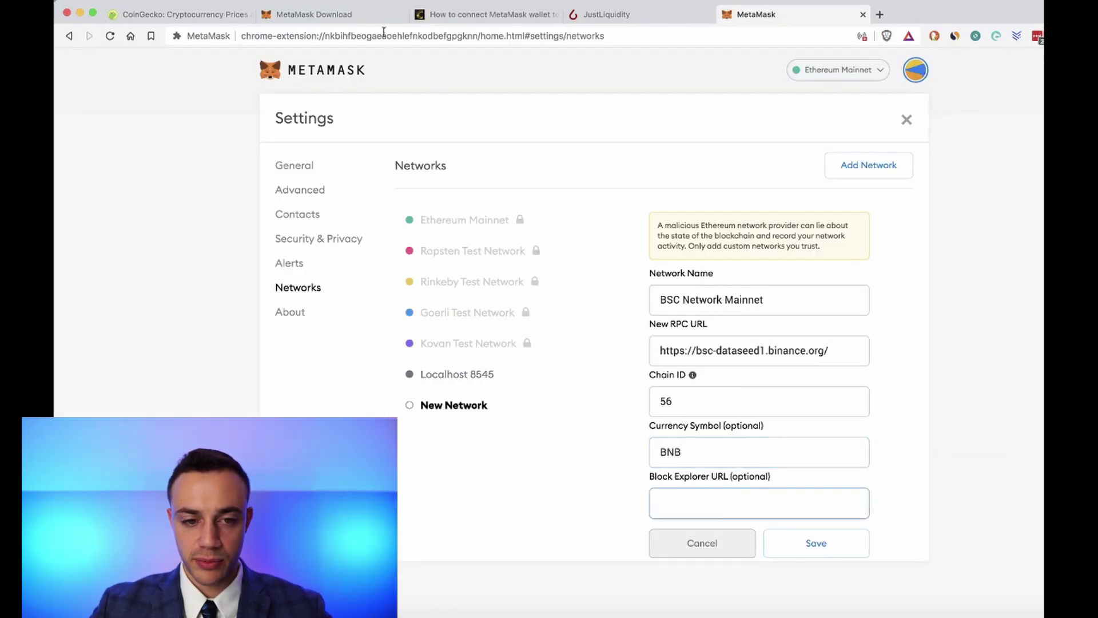
{"action": "left_click", "coordinate": [493, 16]}
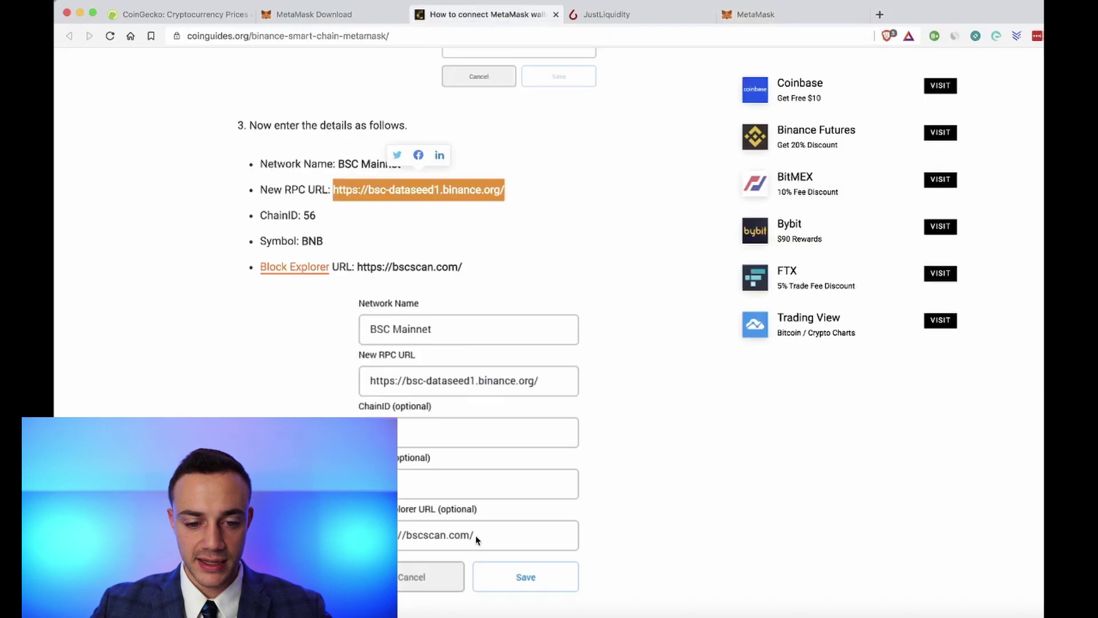
{"action": "left_click_drag", "start_coordinate": [464, 268], "coordinate": [358, 268]}
{"action": "key", "text": "ctrl+c"}
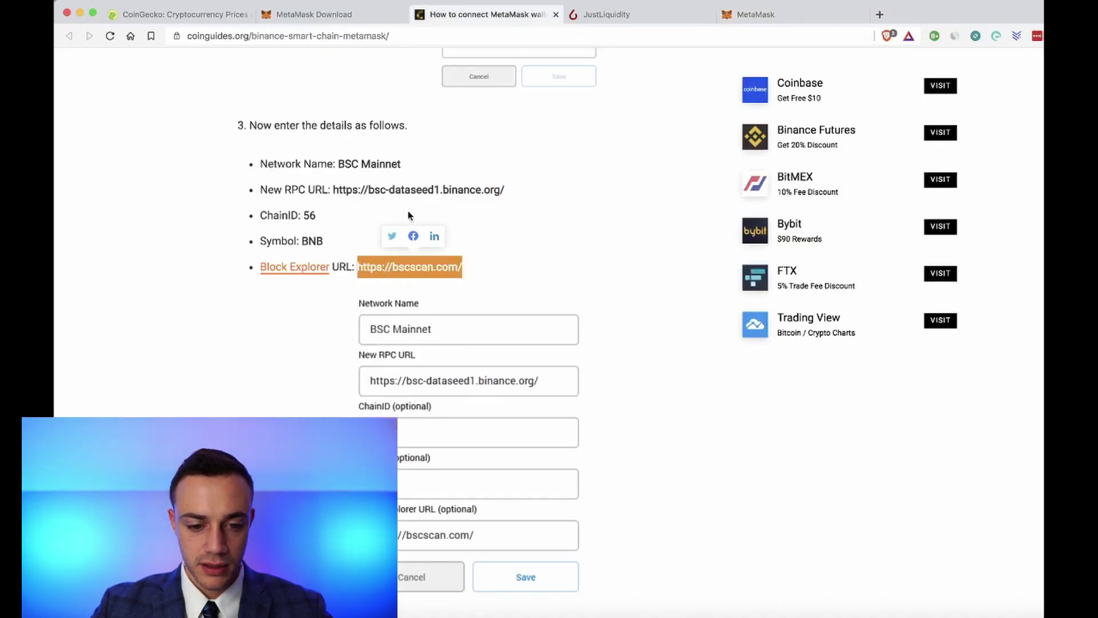
{"action": "left_click", "coordinate": [750, 5]}
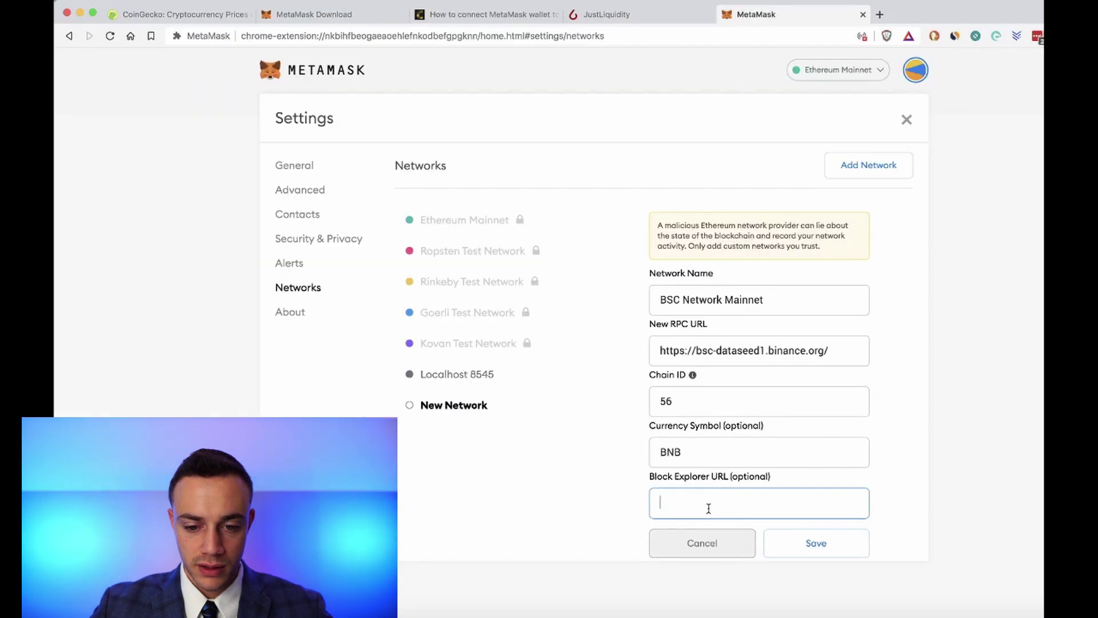
{"action": "key", "text": "ctrl+v"}
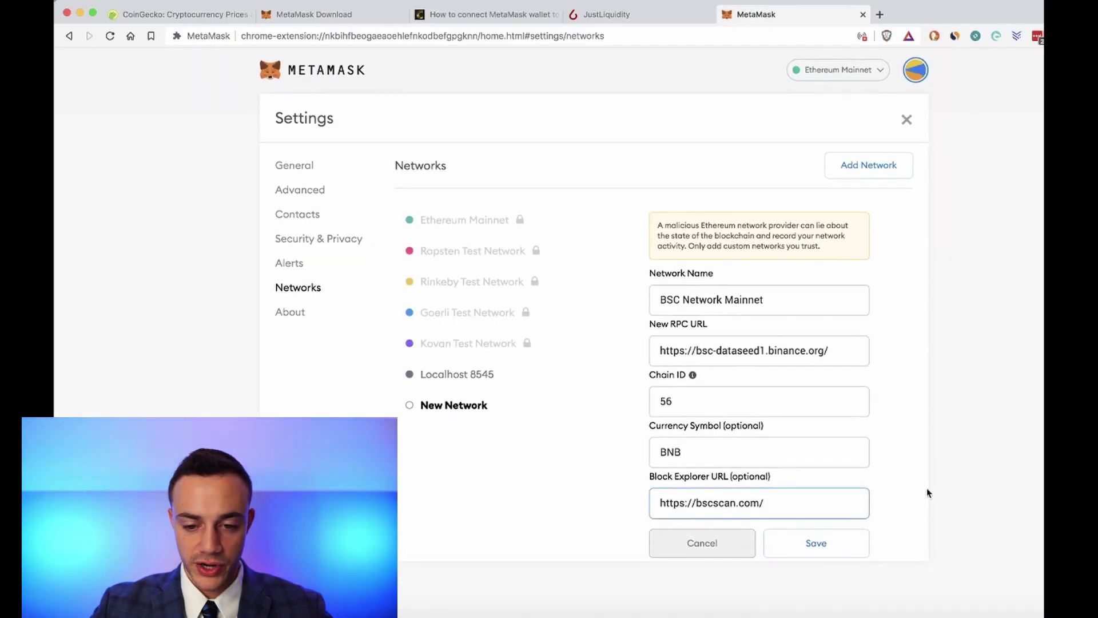
{"action": "left_click", "coordinate": [844, 545]}
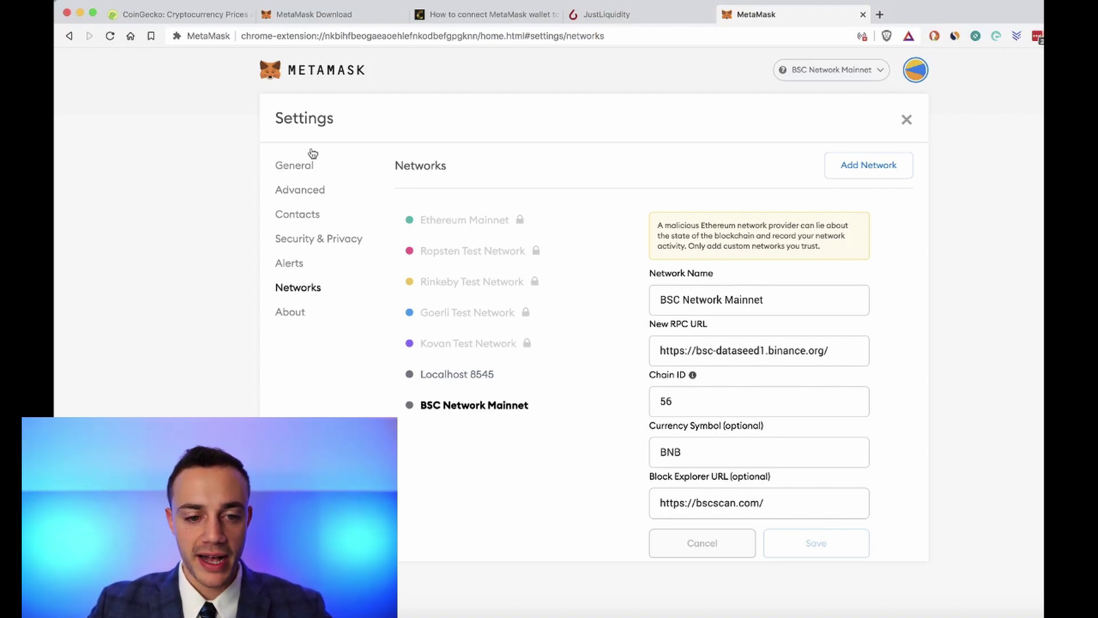
{"action": "left_click", "coordinate": [305, 172]}
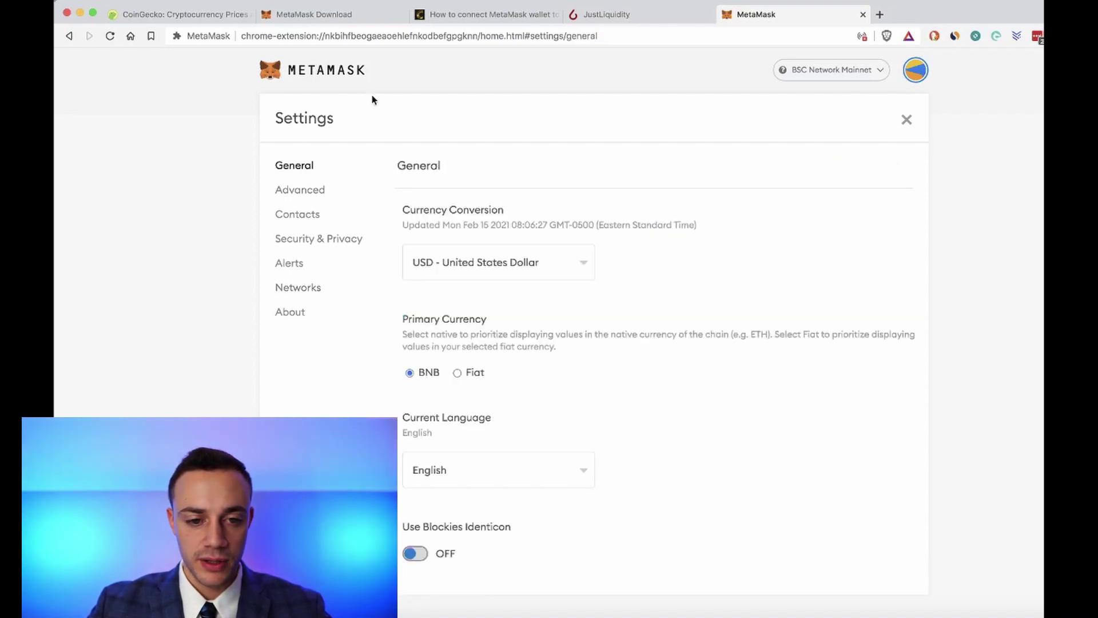
Show Account 1's address and fund it with 0.25 BNB from the phone wallet.
{"action": "left_click", "coordinate": [326, 78]}
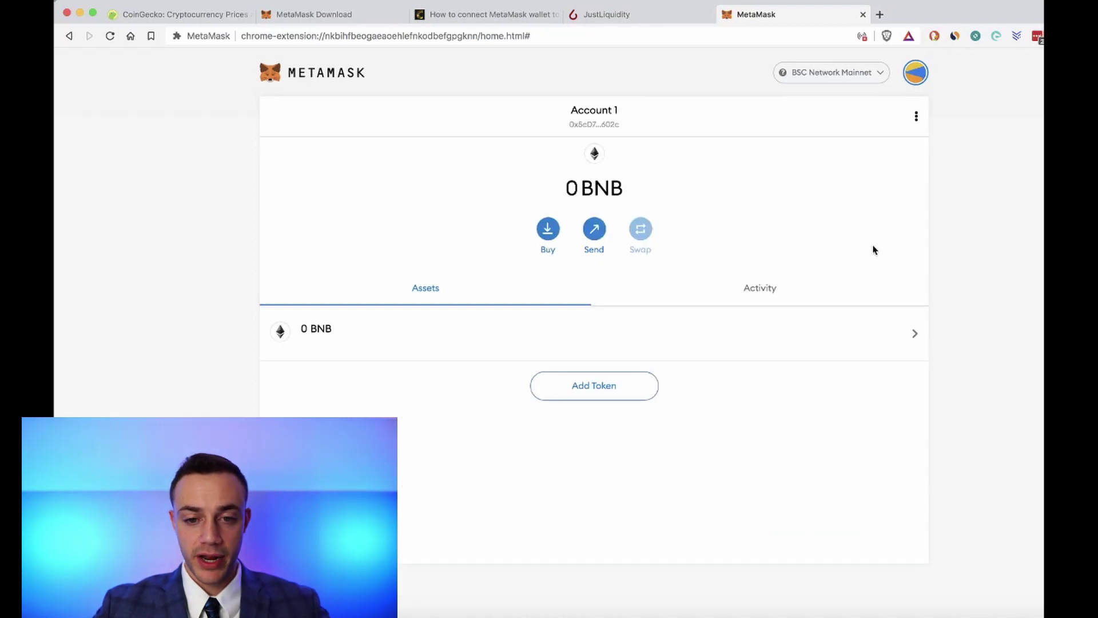
{"action": "left_click", "coordinate": [916, 116]}
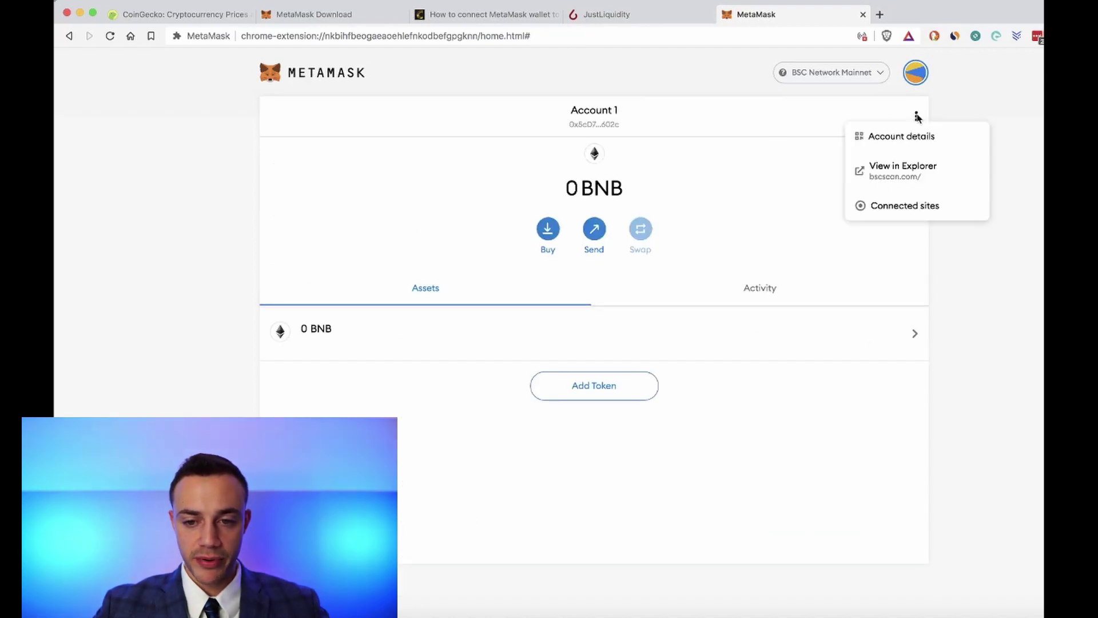
{"action": "left_click", "coordinate": [905, 135]}
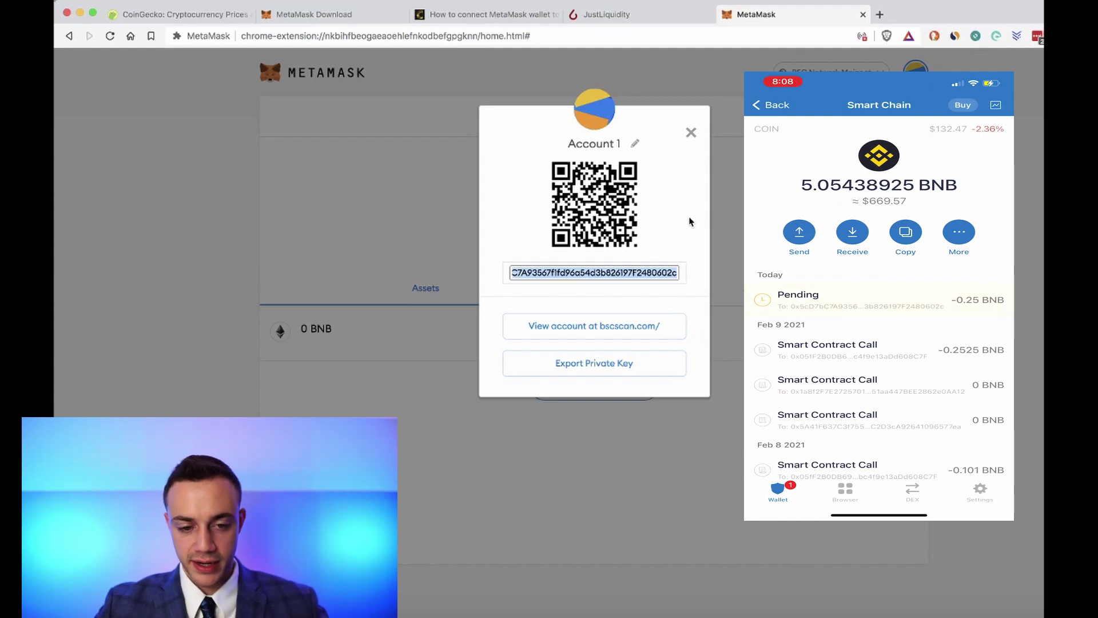
{"action": "left_click", "coordinate": [693, 131]}
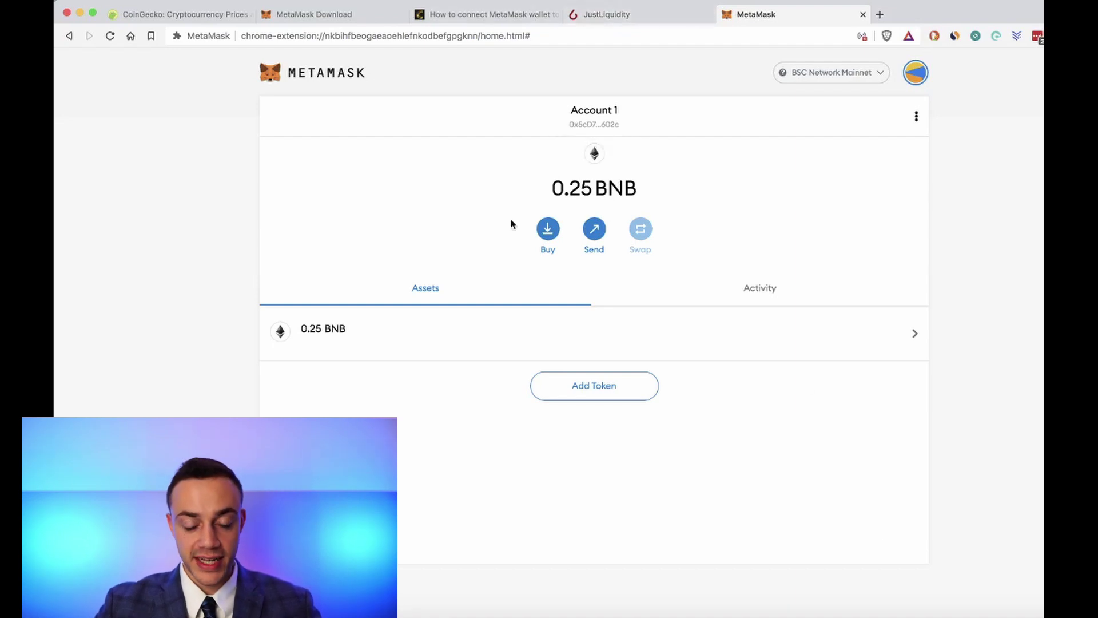
{"action": "left_click", "coordinate": [627, 17]}
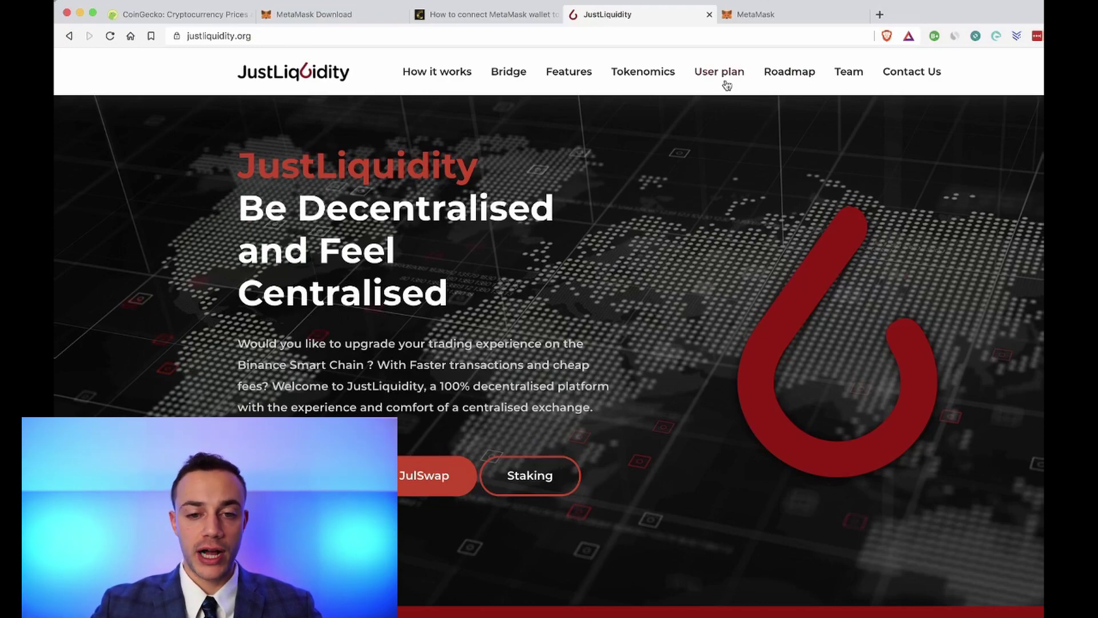
Search CoinGecko for 'juld' and open the JulSwap (JULD) coin page.
{"action": "left_click", "coordinate": [879, 14]}
{"action": "type", "text": "coingecko.com/en"}
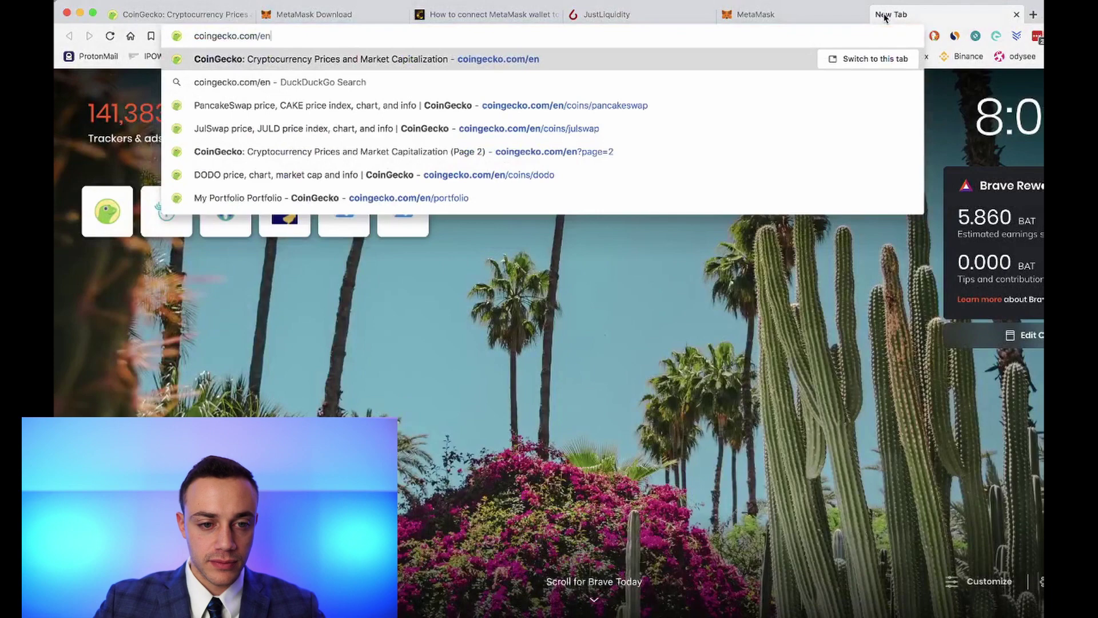
{"action": "key", "text": "Return"}
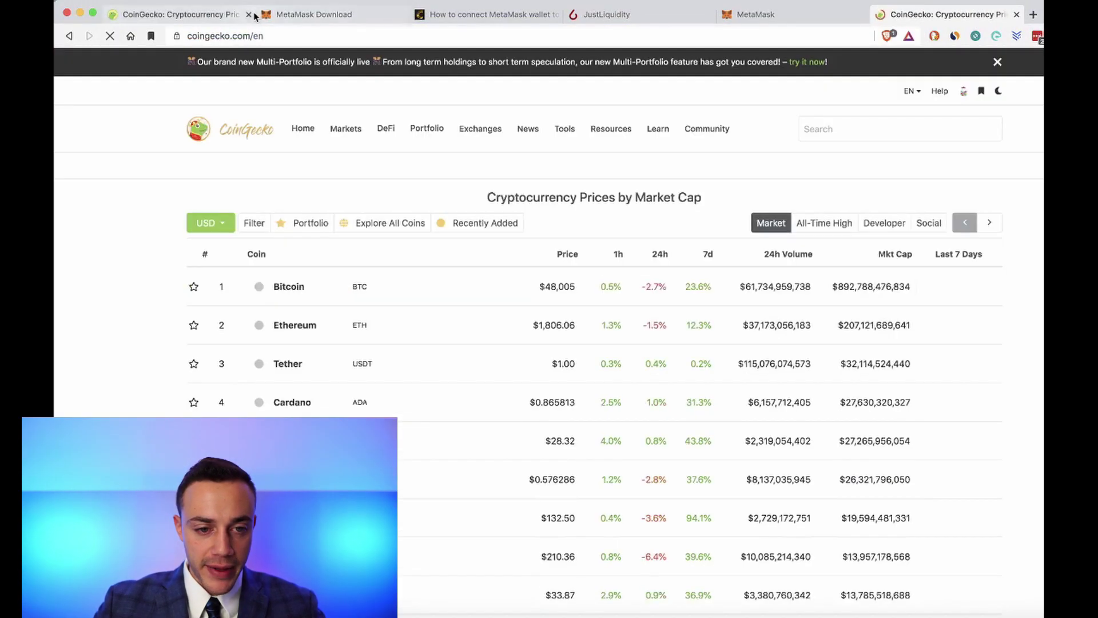
{"action": "left_click", "coordinate": [249, 14]}
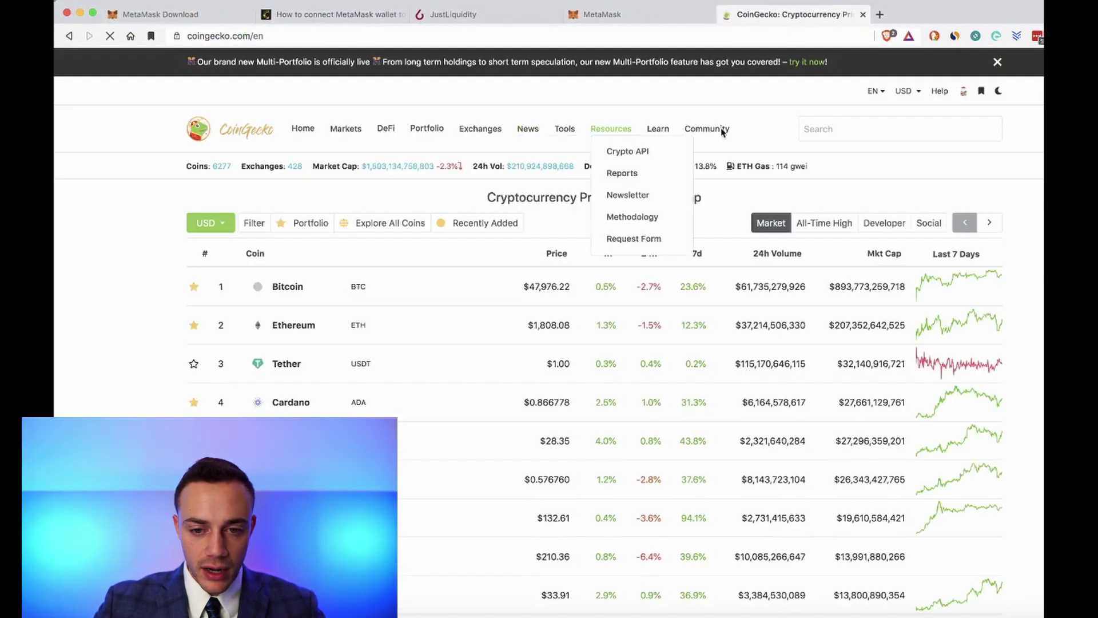
{"action": "left_click", "coordinate": [817, 123]}
{"action": "type", "text": "jul"}
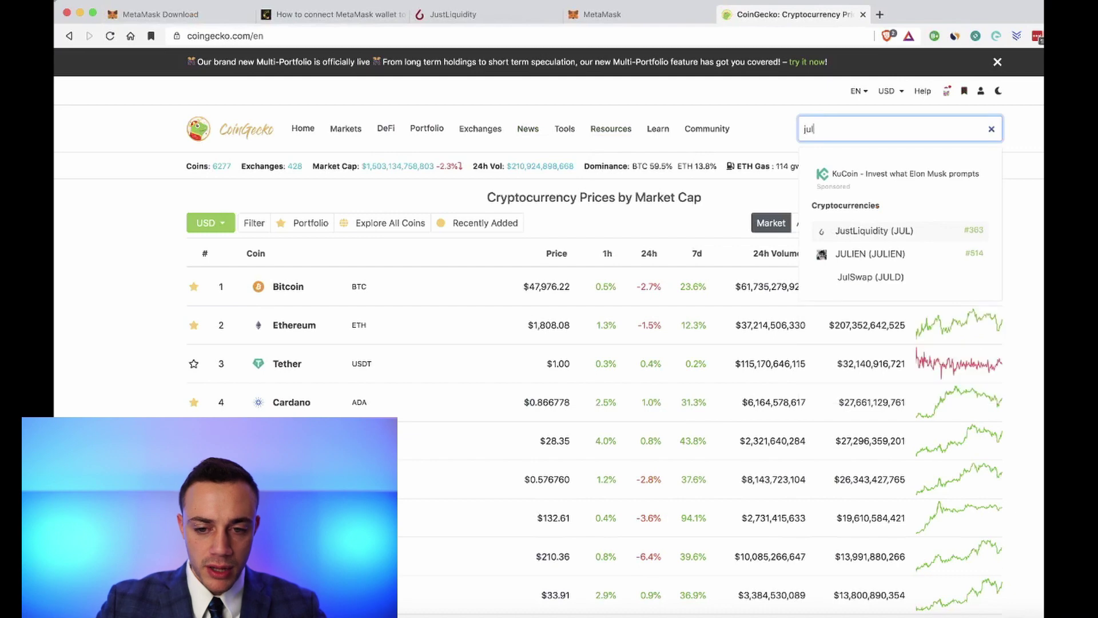
{"action": "type", "text": "d"}
{"action": "left_click", "coordinate": [872, 240]}
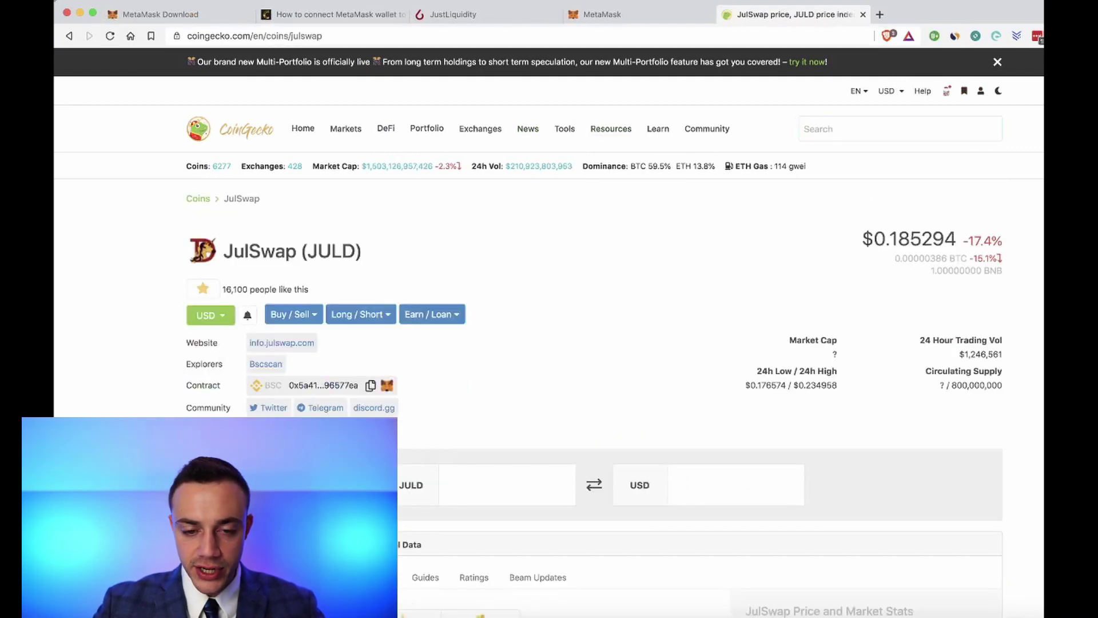
Scroll through the JULD page's $0.185 price and BSC contract, then back to top.
{"action": "scroll", "coordinate": [1037, 357], "scroll_direction": "down", "scroll_amount": 3}
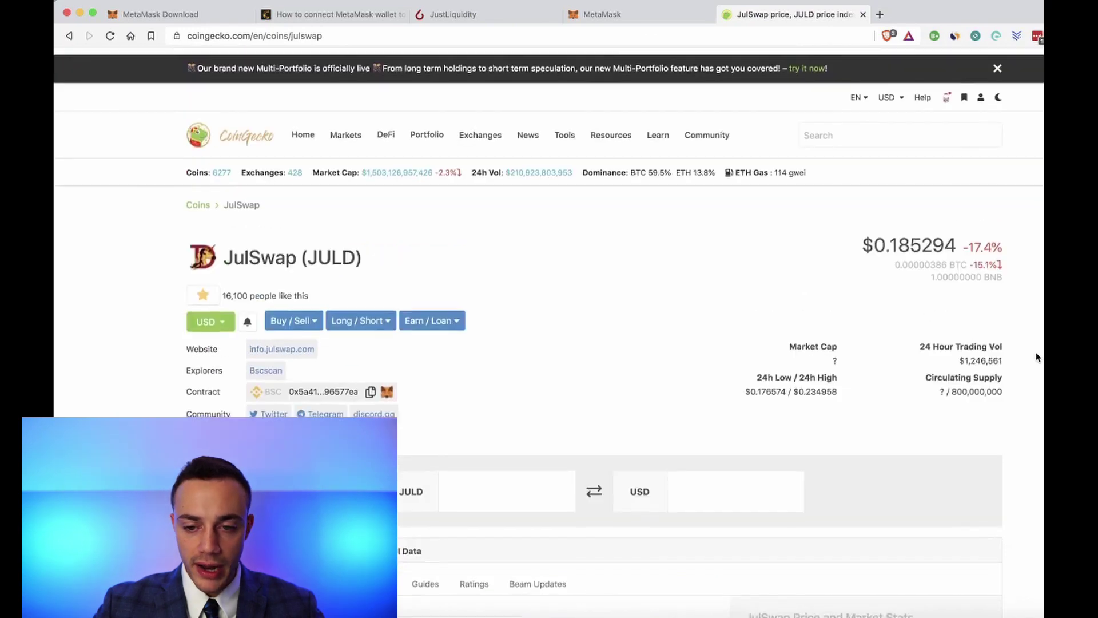
{"action": "scroll", "coordinate": [1038, 357], "scroll_direction": "down", "scroll_amount": 3}
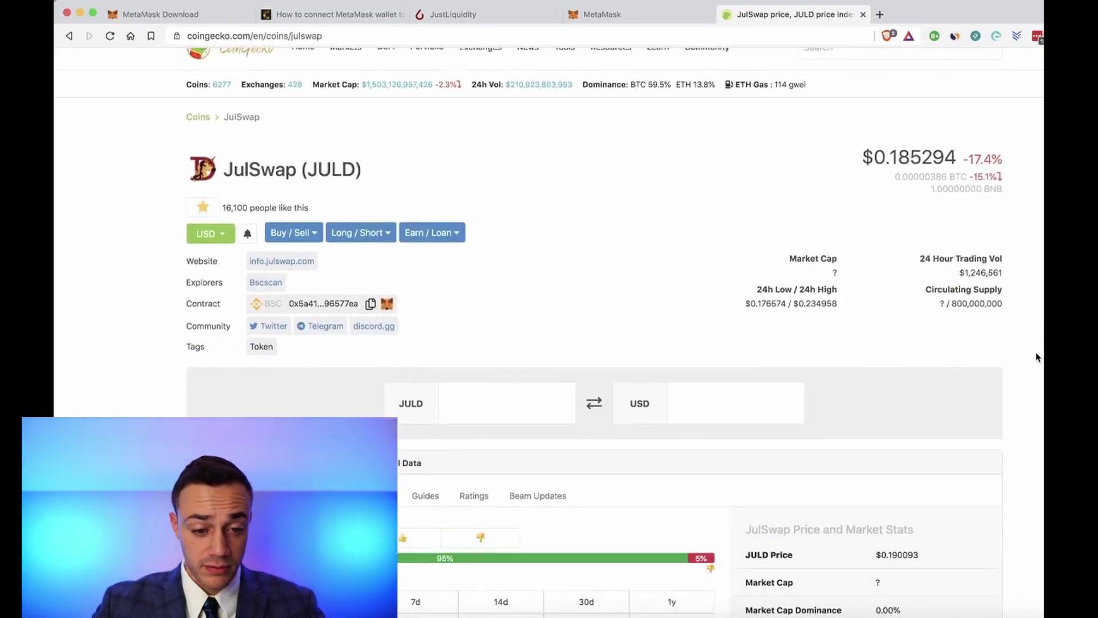
{"action": "scroll", "coordinate": [1037, 357], "scroll_direction": "up", "scroll_amount": 3}
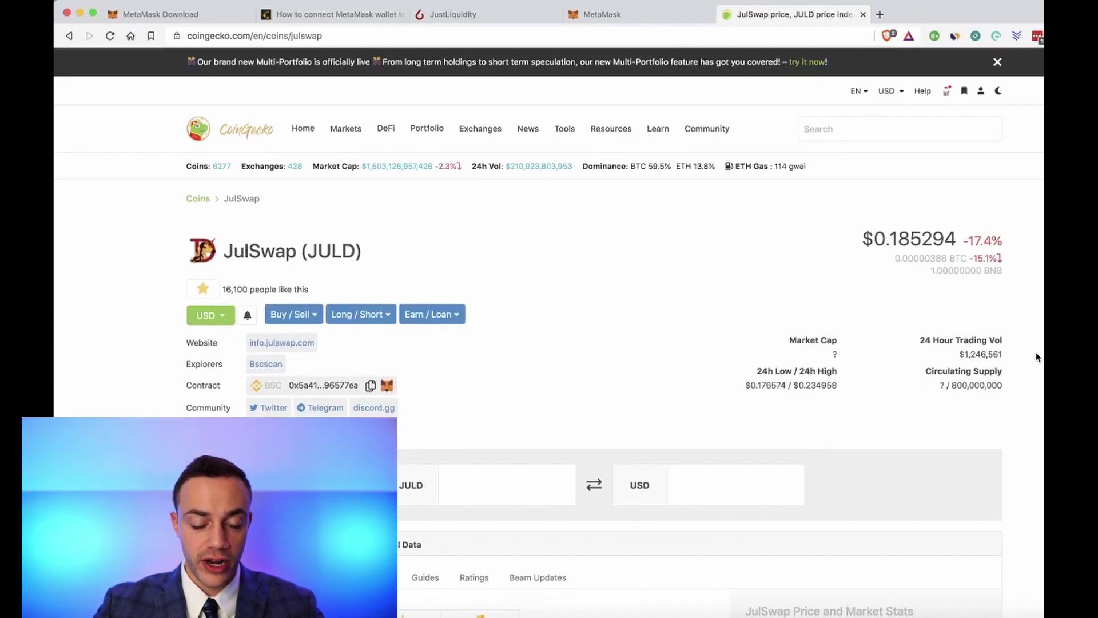
{"action": "scroll", "coordinate": [1037, 357], "scroll_direction": "down", "scroll_amount": 5}
{"action": "scroll", "coordinate": [1038, 357], "scroll_direction": "down", "scroll_amount": 10}
{"action": "scroll", "coordinate": [1037, 357], "scroll_direction": "up", "scroll_amount": 15}
{"action": "scroll", "coordinate": [1037, 357], "scroll_direction": "up", "scroll_amount": 2}
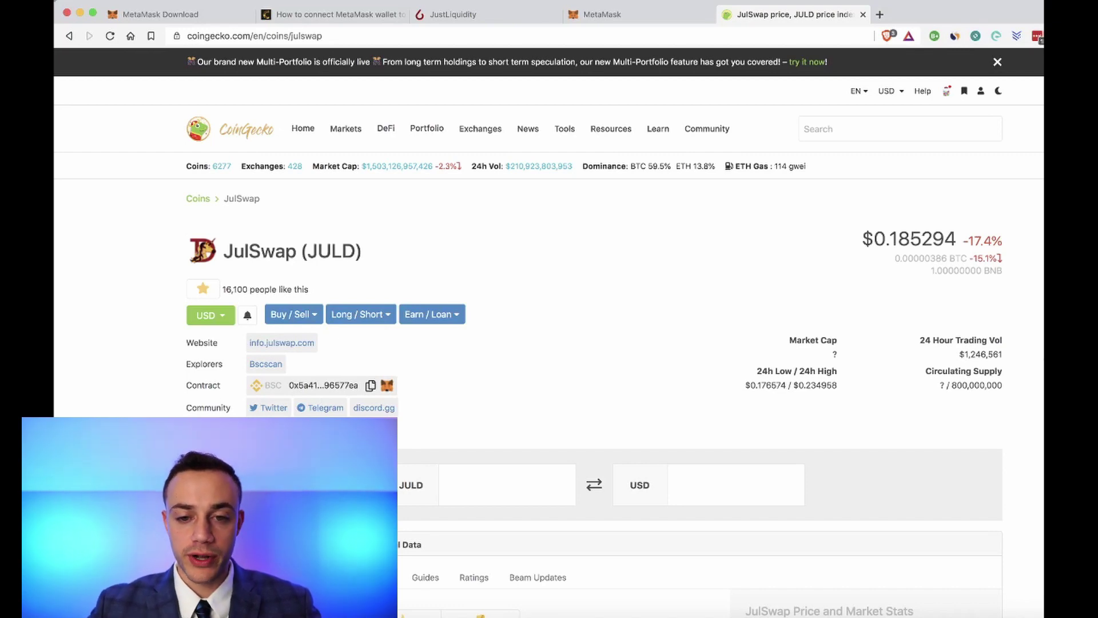
Open JulSwap from JustLiquidity and connect MetaMask account 0x5cD7…602c to it.
{"action": "left_click", "coordinate": [514, 14]}
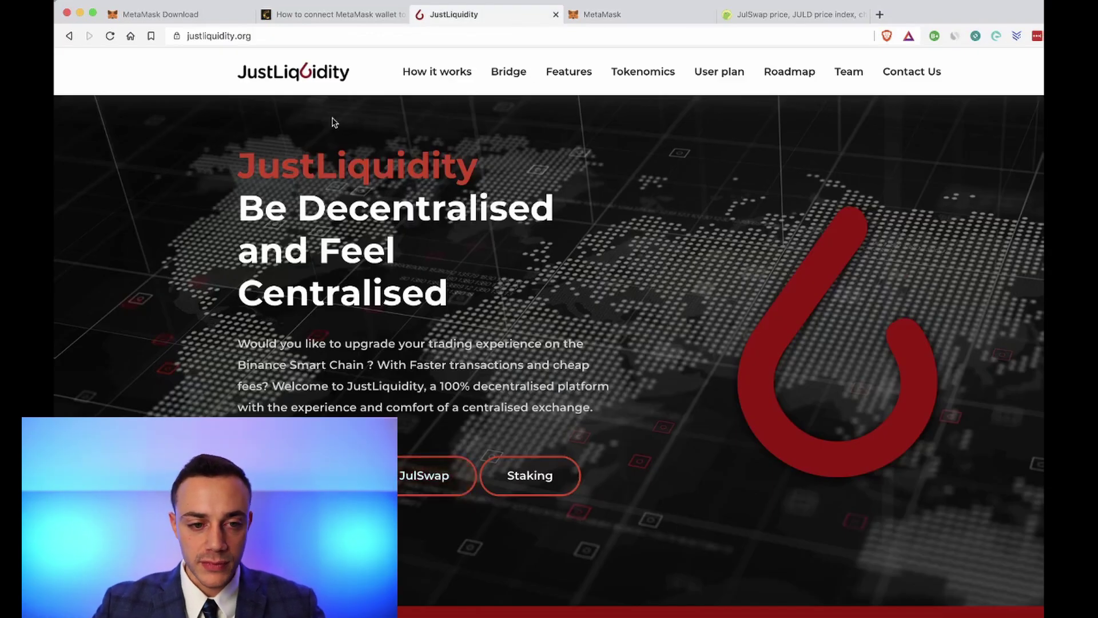
{"action": "left_click", "coordinate": [415, 465]}
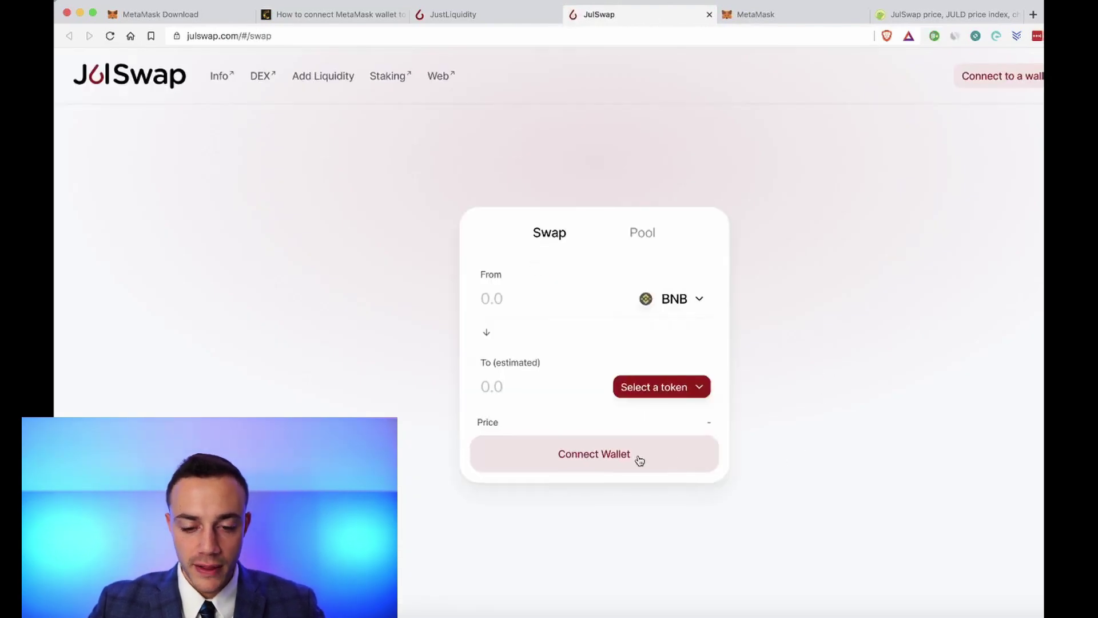
{"action": "left_click", "coordinate": [637, 458]}
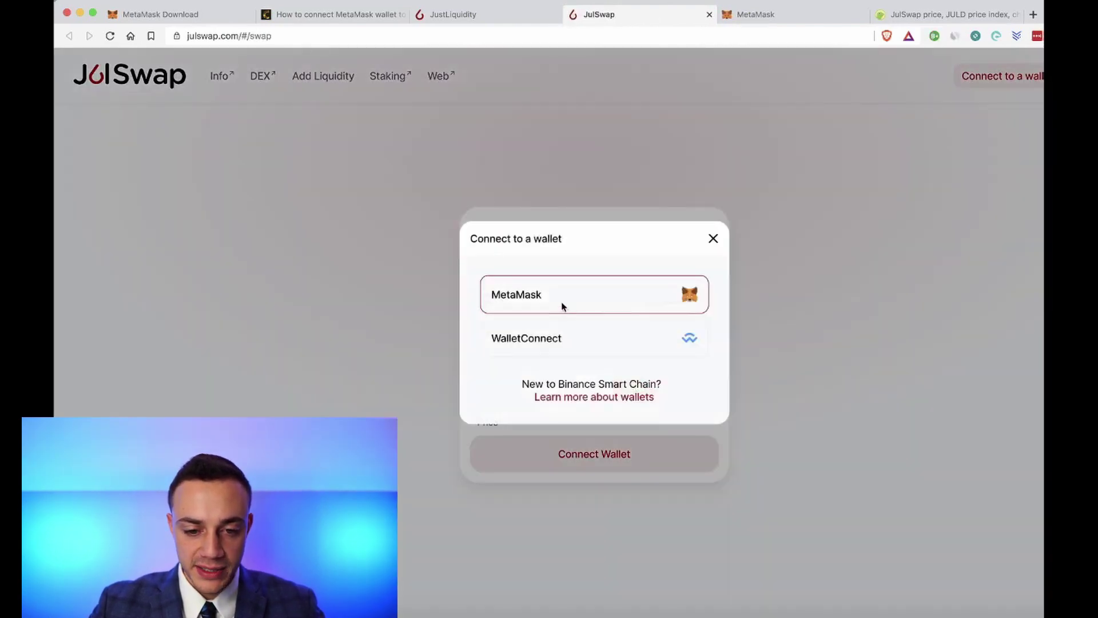
{"action": "left_click", "coordinate": [714, 239]}
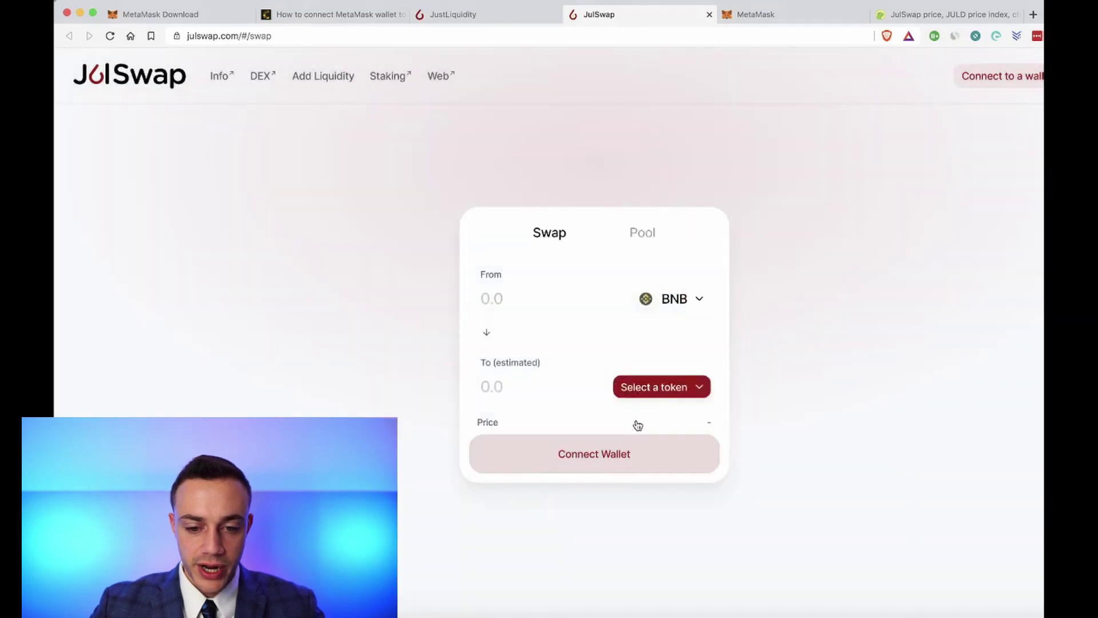
{"action": "left_click", "coordinate": [613, 453]}
{"action": "left_click", "coordinate": [584, 295]}
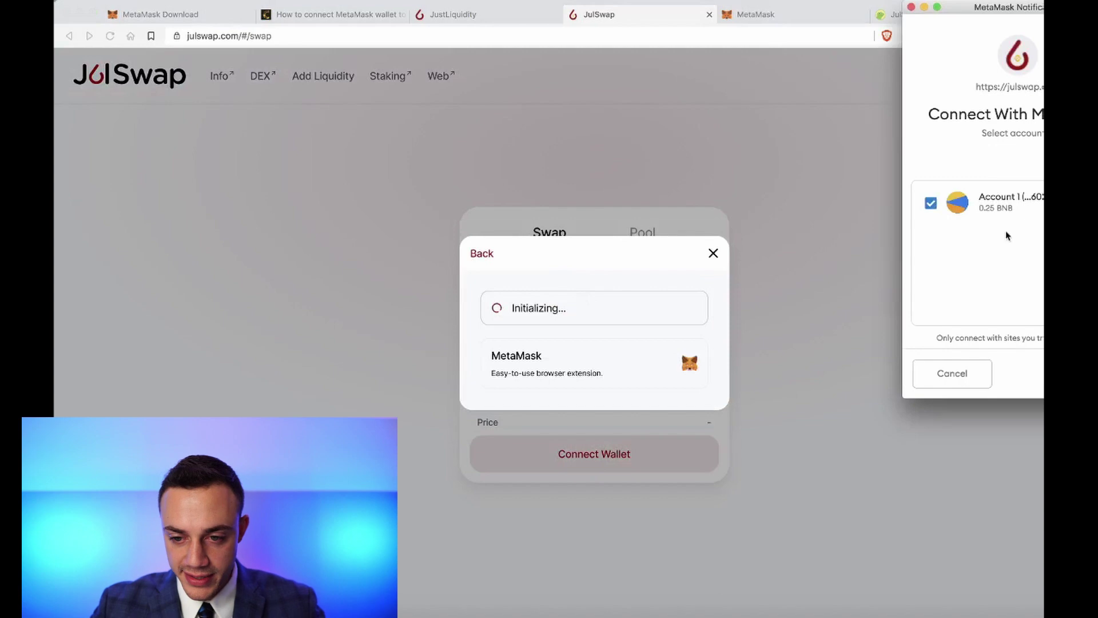
{"action": "left_click", "coordinate": [1032, 373]}
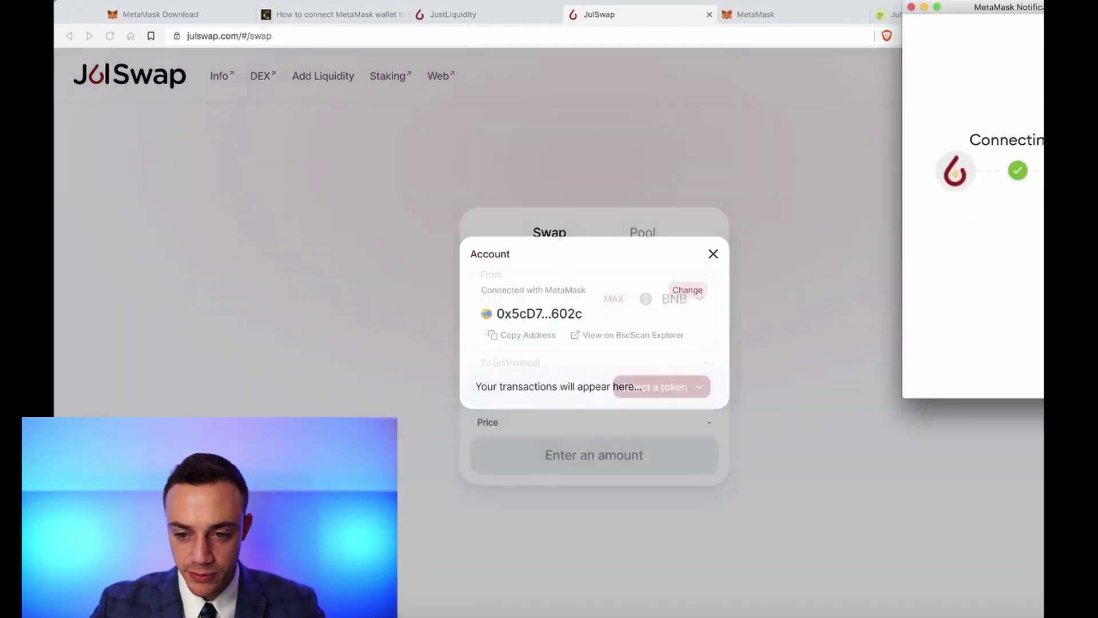
{"action": "left_click", "coordinate": [823, 311]}
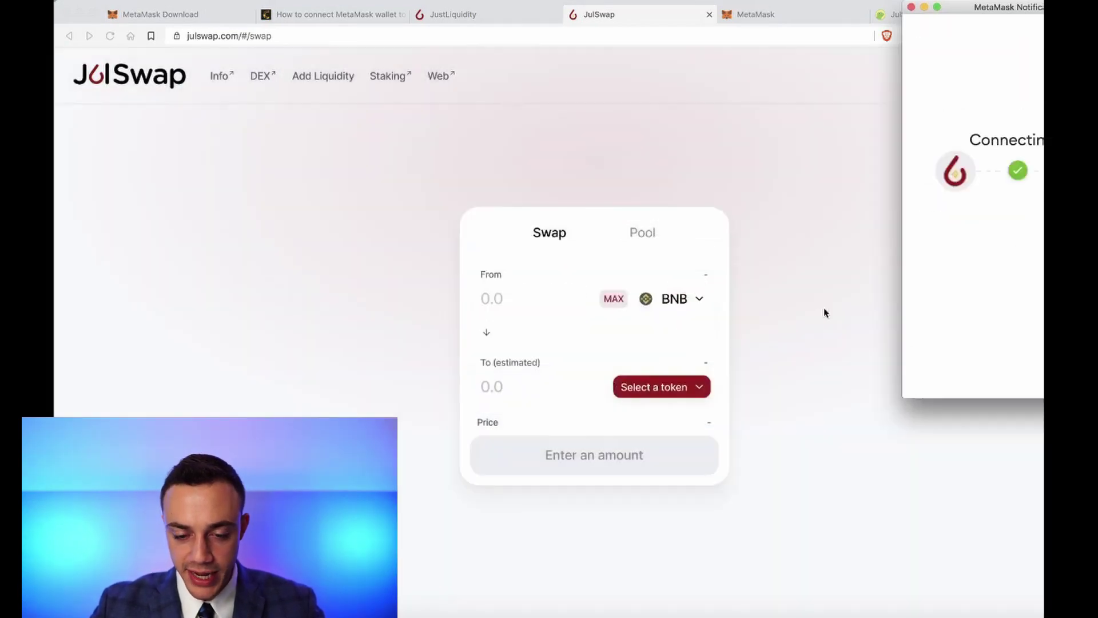
{"action": "left_click", "coordinate": [660, 386]}
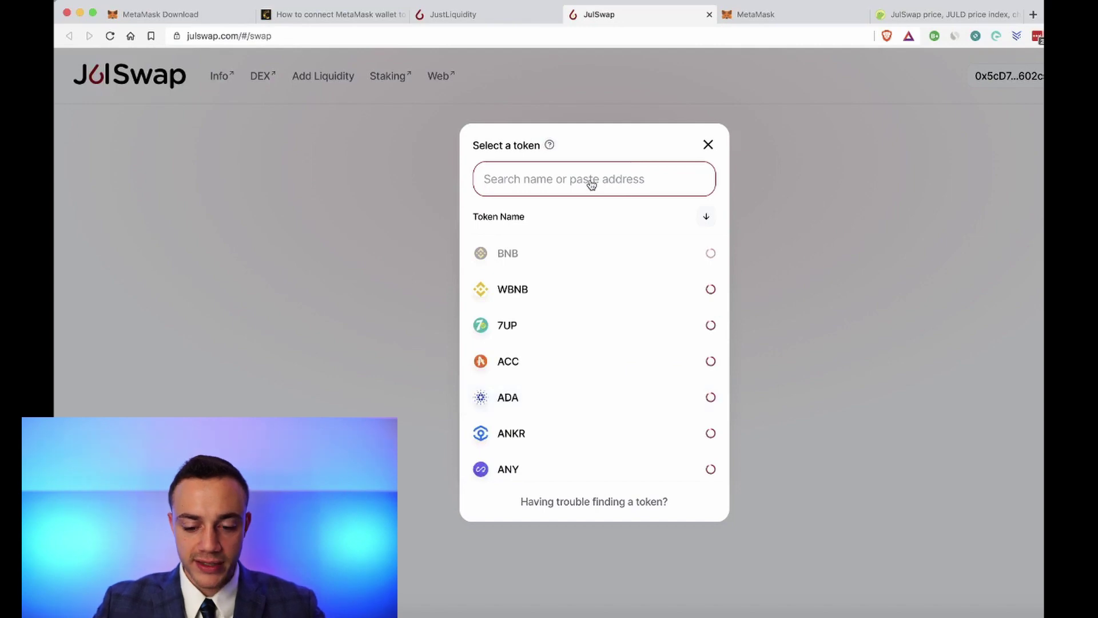
Choose JulD as the receiving token and enter 0.25 BNB to swap.
{"action": "type", "text": "jul"}
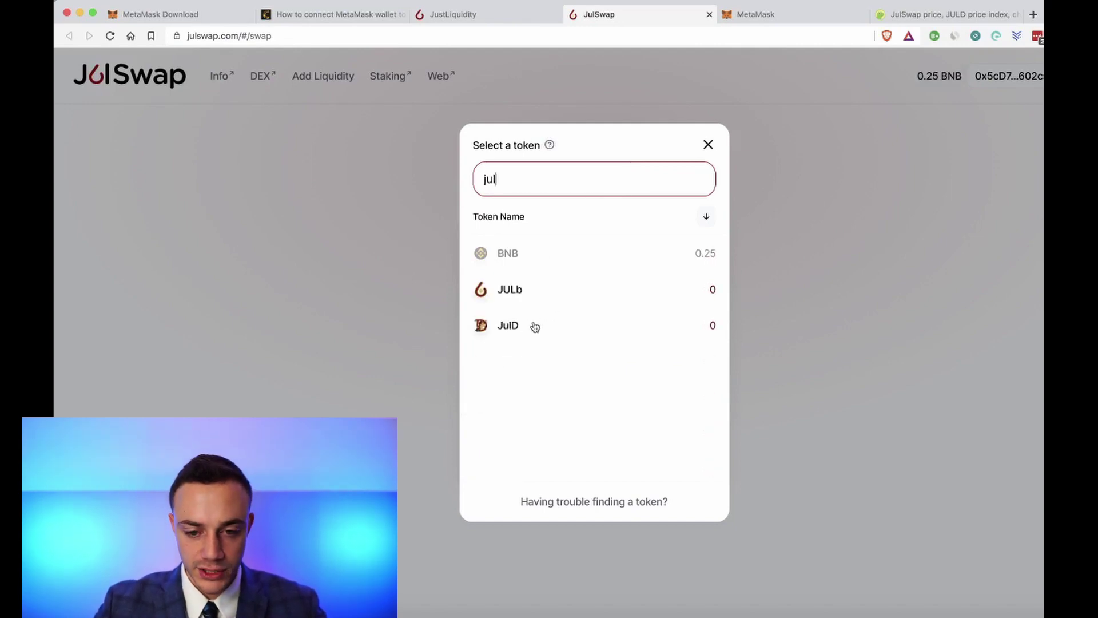
{"action": "left_click", "coordinate": [529, 329]}
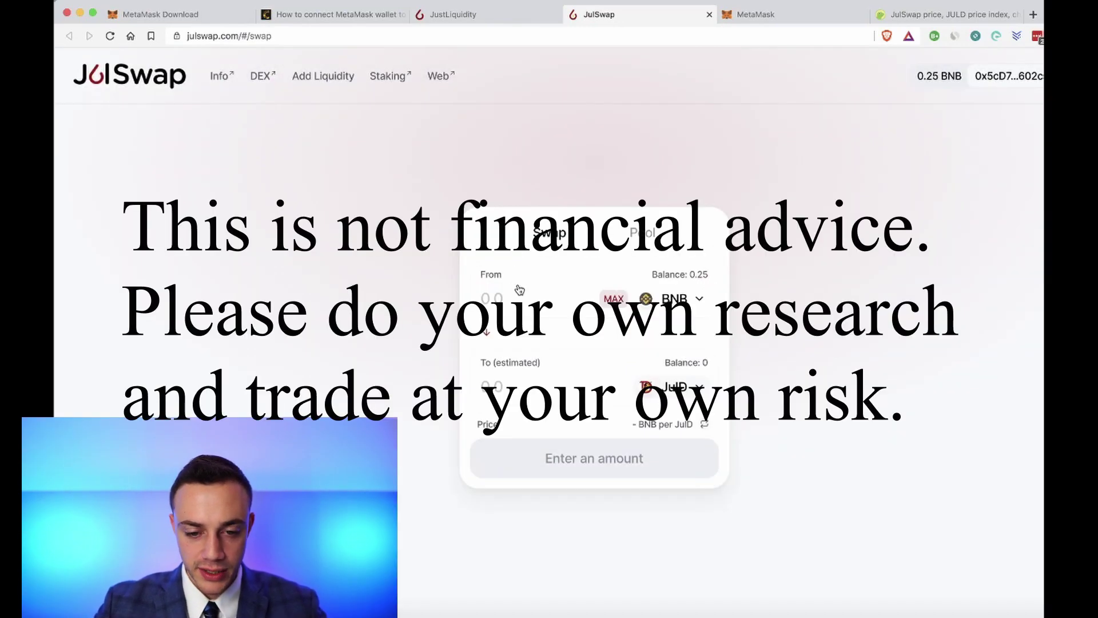
{"action": "left_click", "coordinate": [506, 304]}
{"action": "type", "text": "0"}
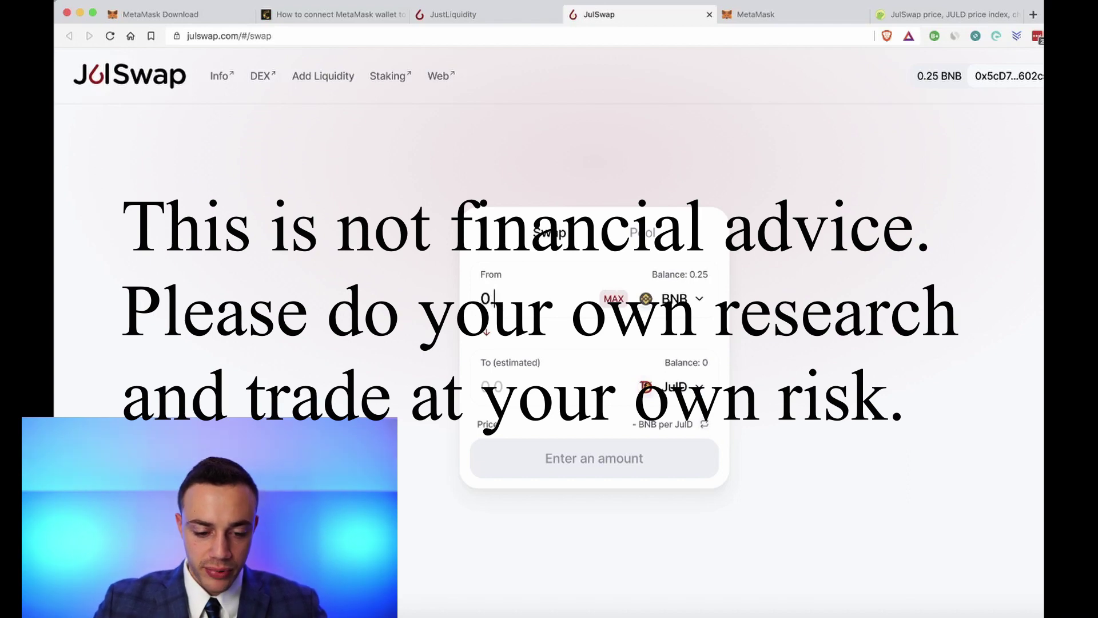
{"action": "type", "text": ".12"}
{"action": "key", "text": "BackSpace"}
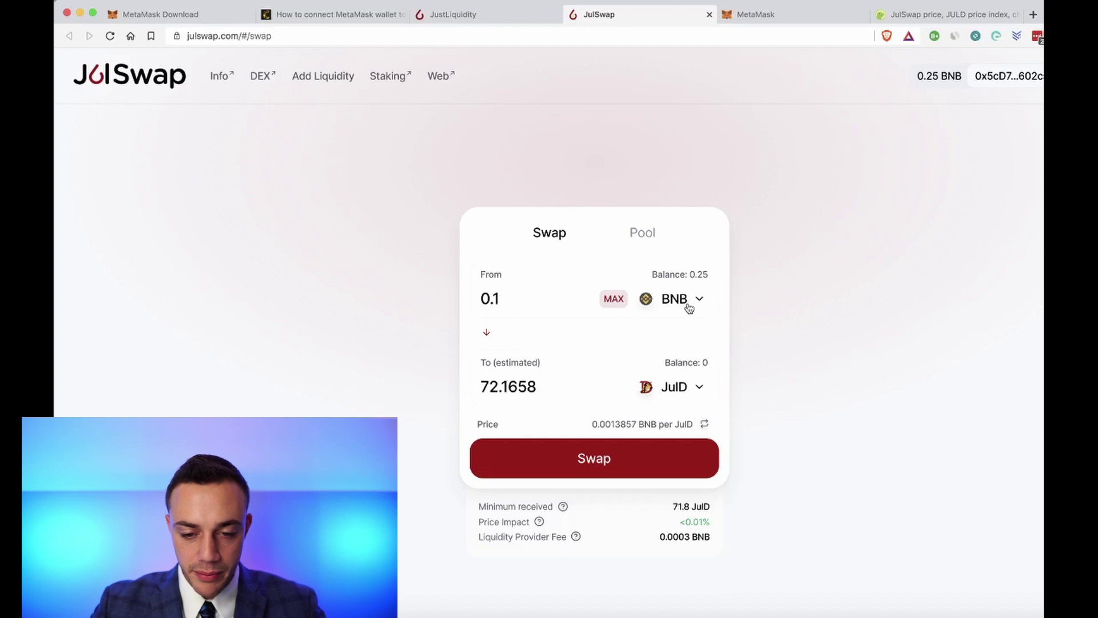
{"action": "key", "text": "BackSpace"}
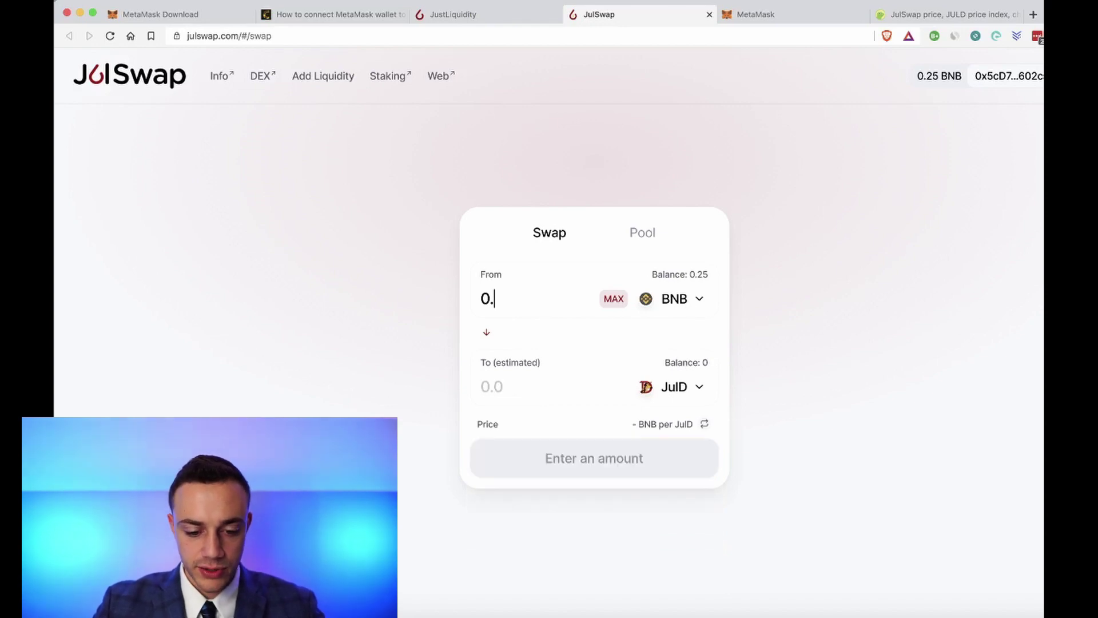
{"action": "type", "text": "25"}
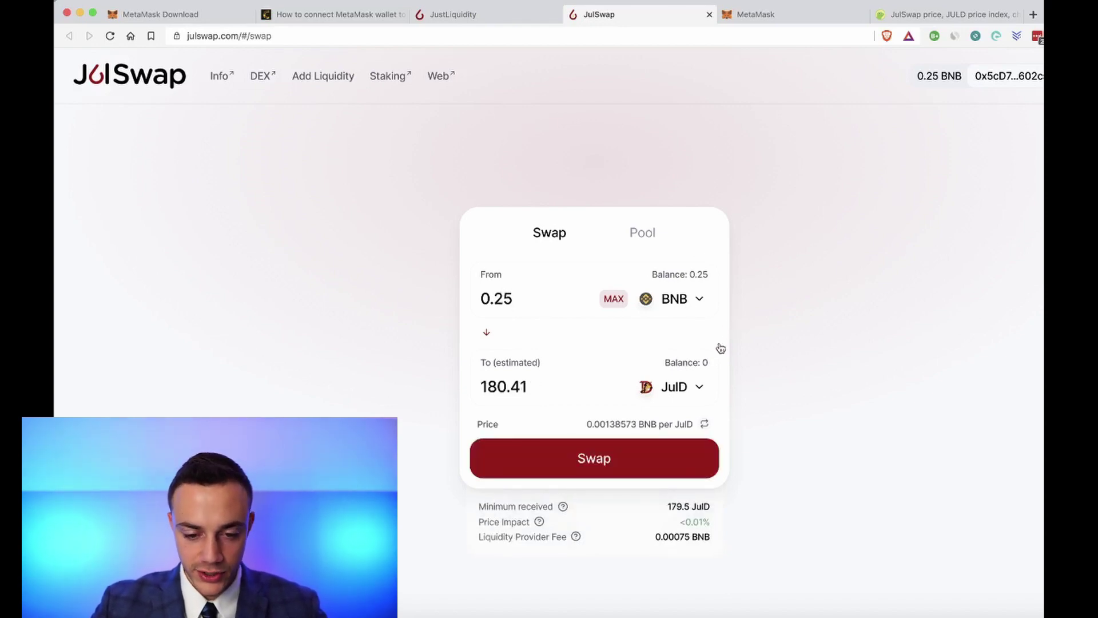
Submit the 0.25 BNB swap and reject it in MetaMask over insufficient gas funds.
{"action": "left_click", "coordinate": [607, 454]}
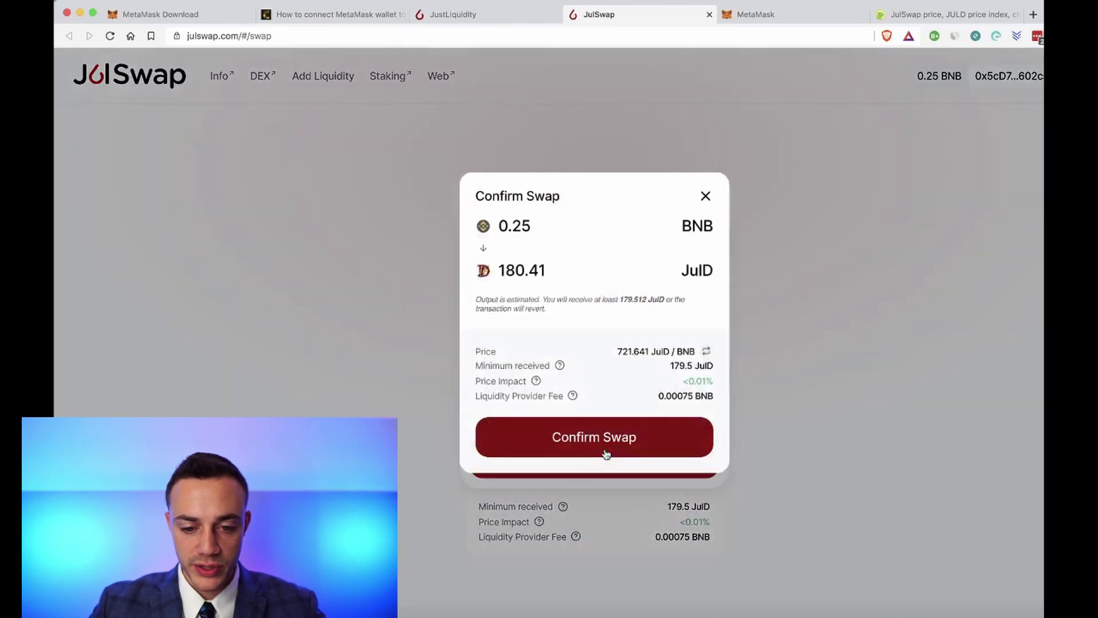
{"action": "left_click", "coordinate": [624, 442]}
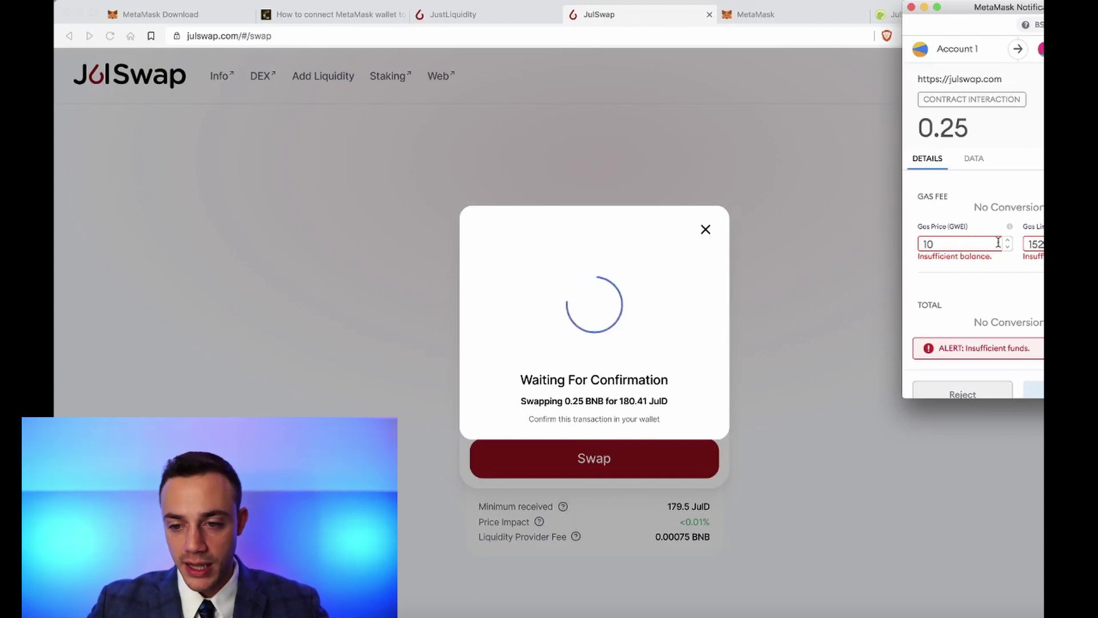
{"action": "scroll", "coordinate": [1000, 246], "scroll_direction": "down", "scroll_amount": 1}
{"action": "scroll", "coordinate": [999, 246], "scroll_direction": "up", "scroll_amount": 1}
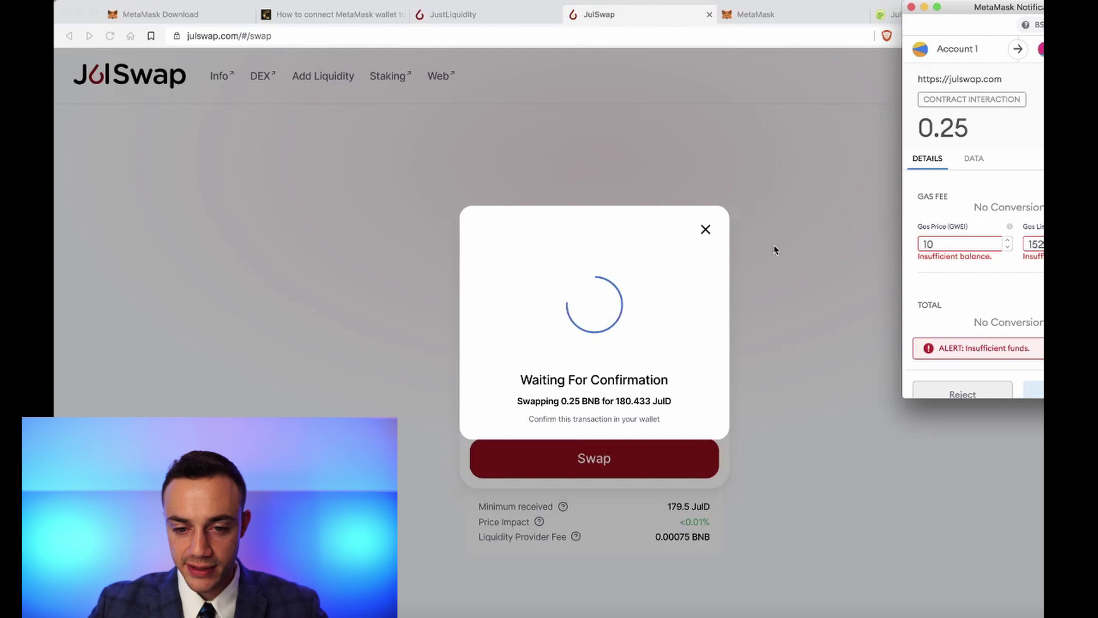
{"action": "left_click", "coordinate": [963, 392]}
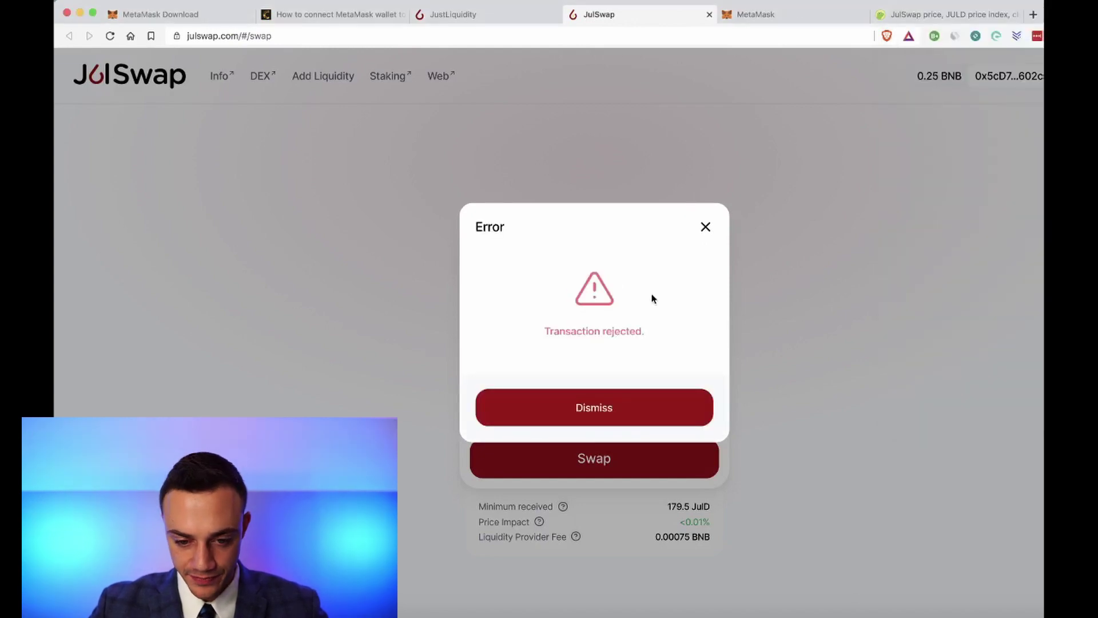
Change the amount to 0.1 BNB and confirm the swap for about 72.17 JulD in MetaMask.
{"action": "left_click", "coordinate": [621, 401]}
{"action": "left_click", "coordinate": [543, 301]}
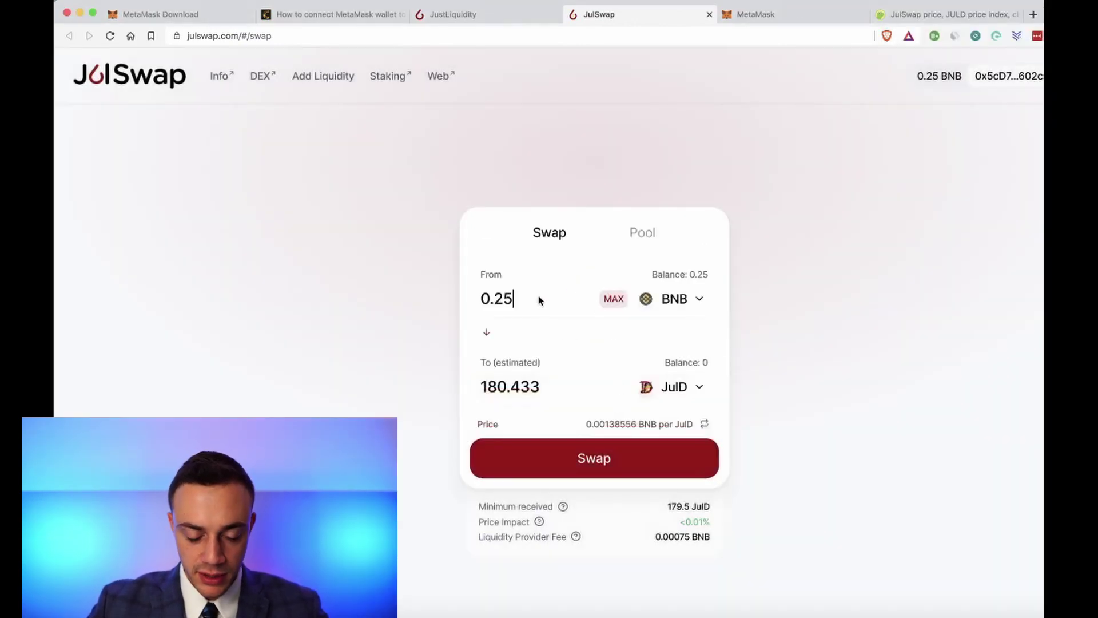
{"action": "key", "text": "BackSpace"}
{"action": "key", "text": "BackSpace"}
{"action": "type", "text": "1"}
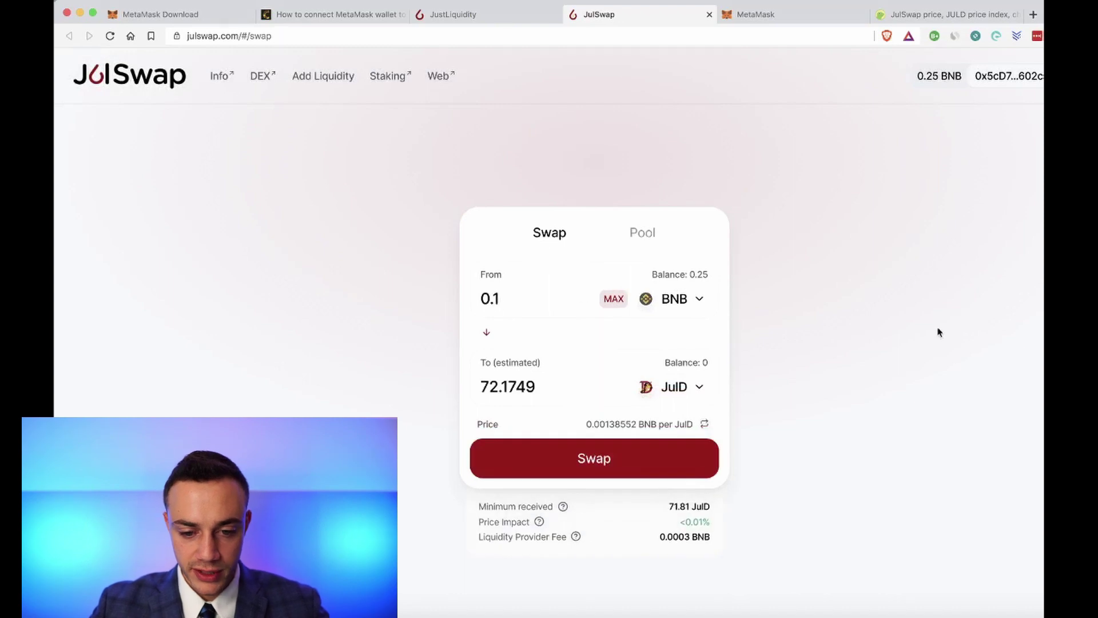
{"action": "left_click", "coordinate": [645, 456]}
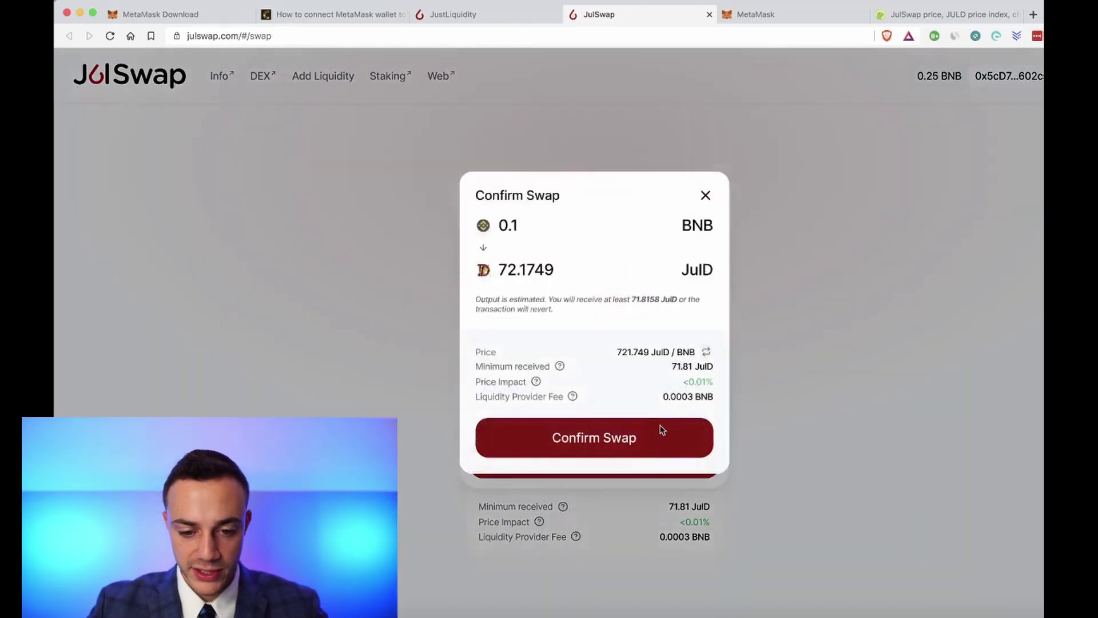
{"action": "left_click", "coordinate": [662, 430]}
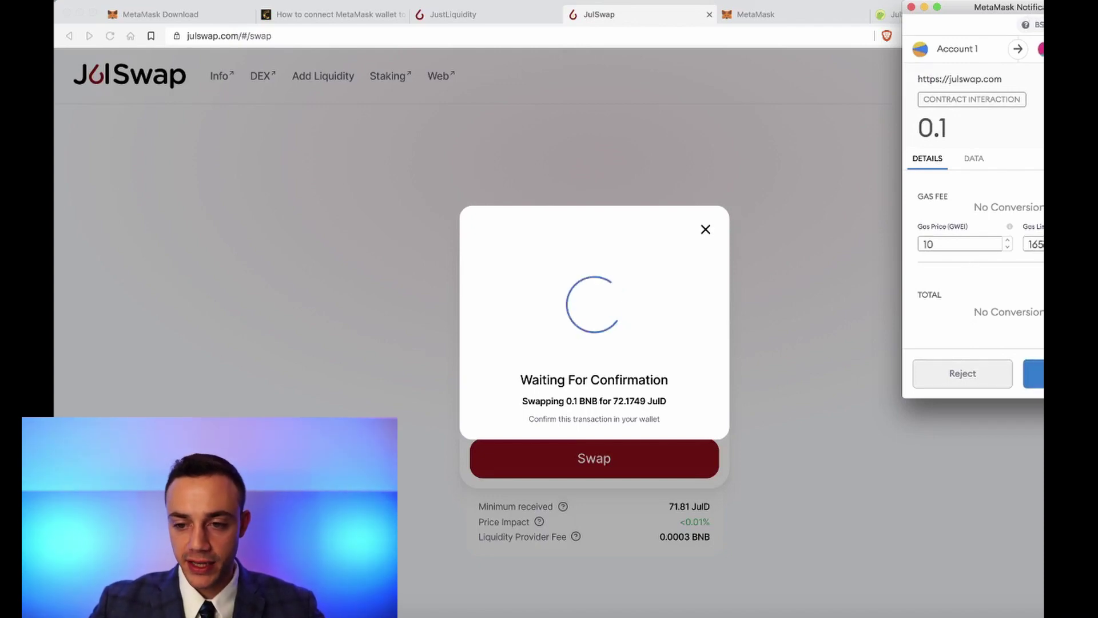
{"action": "left_click", "coordinate": [1035, 373]}
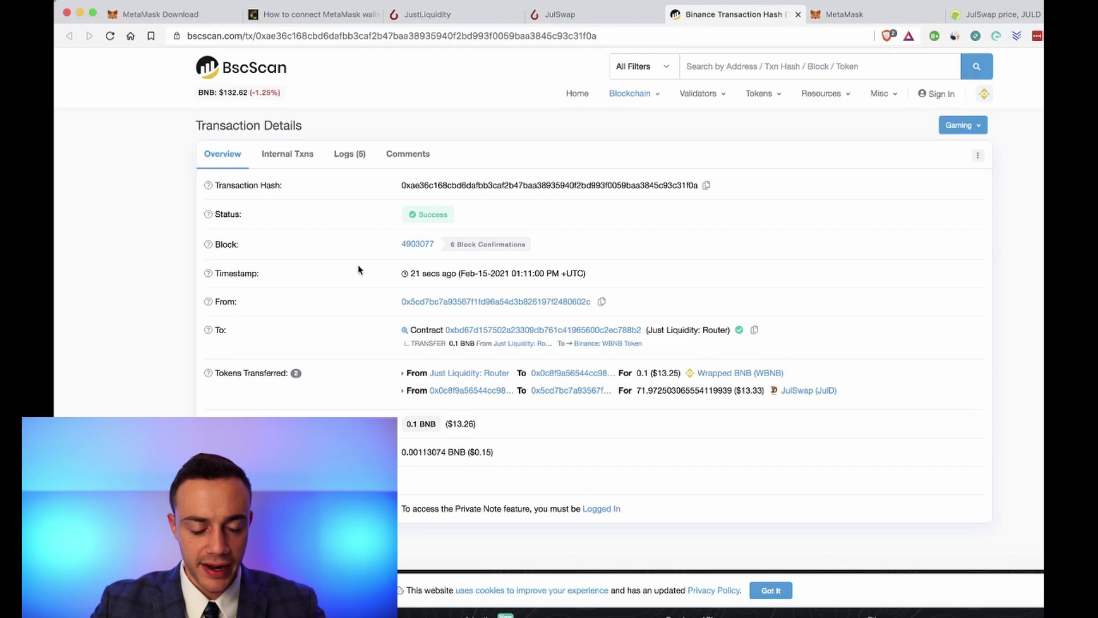
Review the BscScan transaction (Success, 0.1 BNB for ~71.97 JulD), then close the tab.
{"action": "scroll", "coordinate": [634, 470], "scroll_direction": "down", "scroll_amount": 2}
{"action": "scroll", "coordinate": [633, 466], "scroll_direction": "up", "scroll_amount": 2}
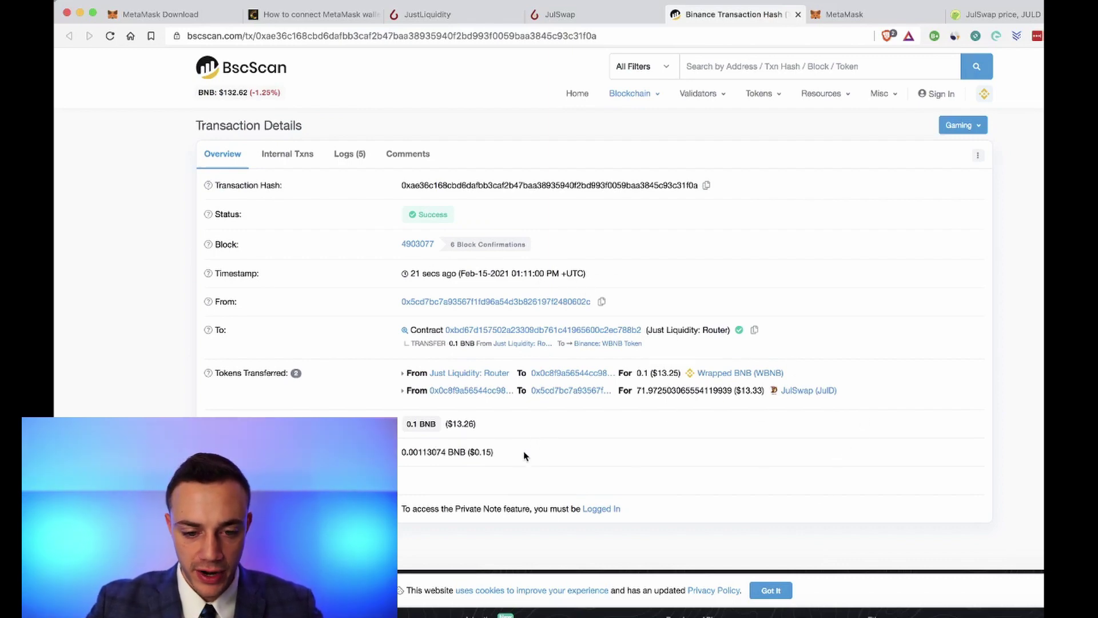
{"action": "left_click", "coordinate": [800, 16]}
Dismiss the Transaction Submitted notice to show the 0.148869 BNB and 71.9725 JulD balances.
{"action": "left_click", "coordinate": [616, 424]}
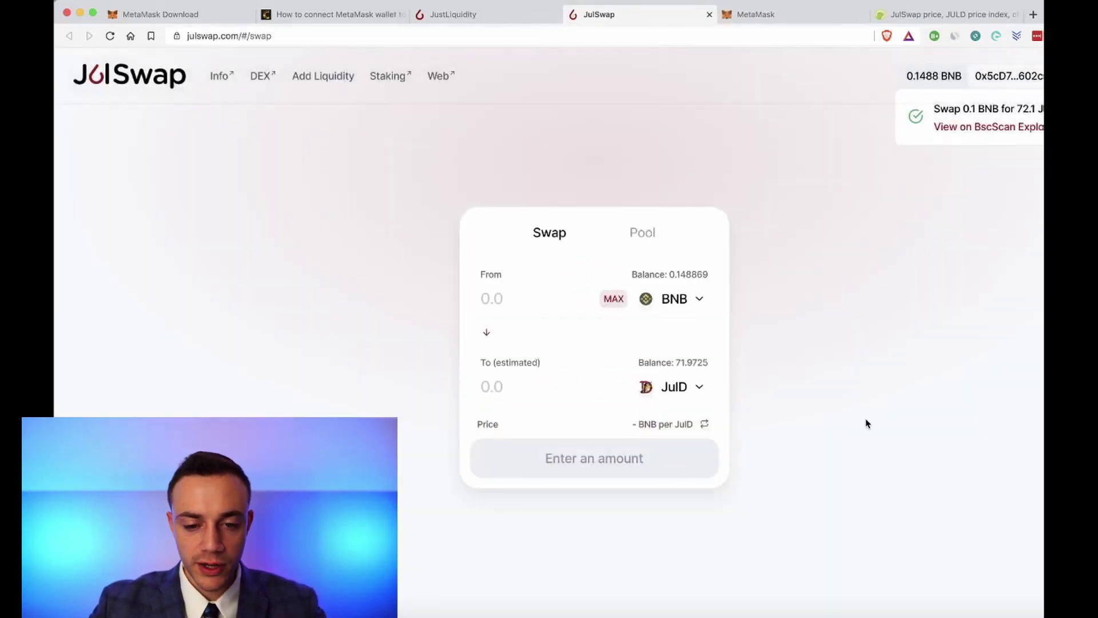